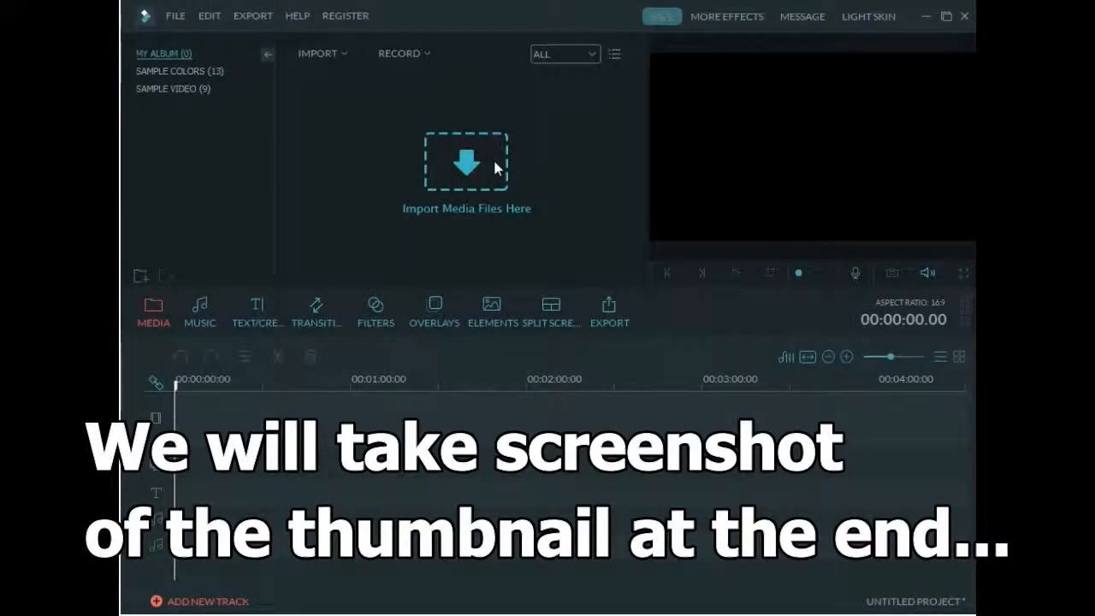
# Import the Donald Trump JPEG from the Desktop and place it at the start of the video track
pyautogui.click(495, 167)
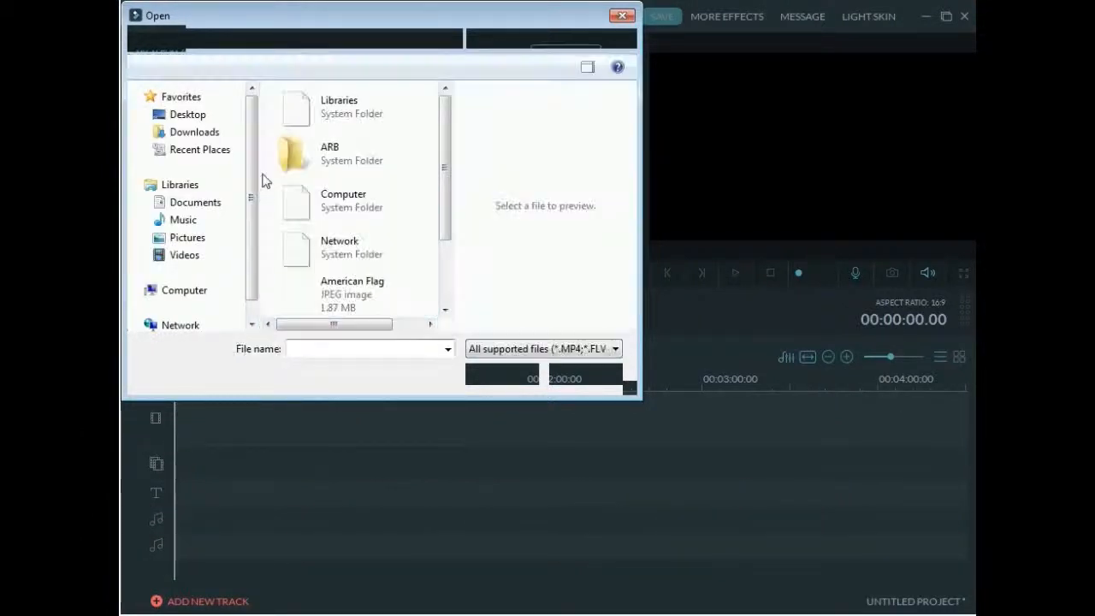
pyautogui.moveTo(446, 171); pyautogui.dragTo(446, 237)
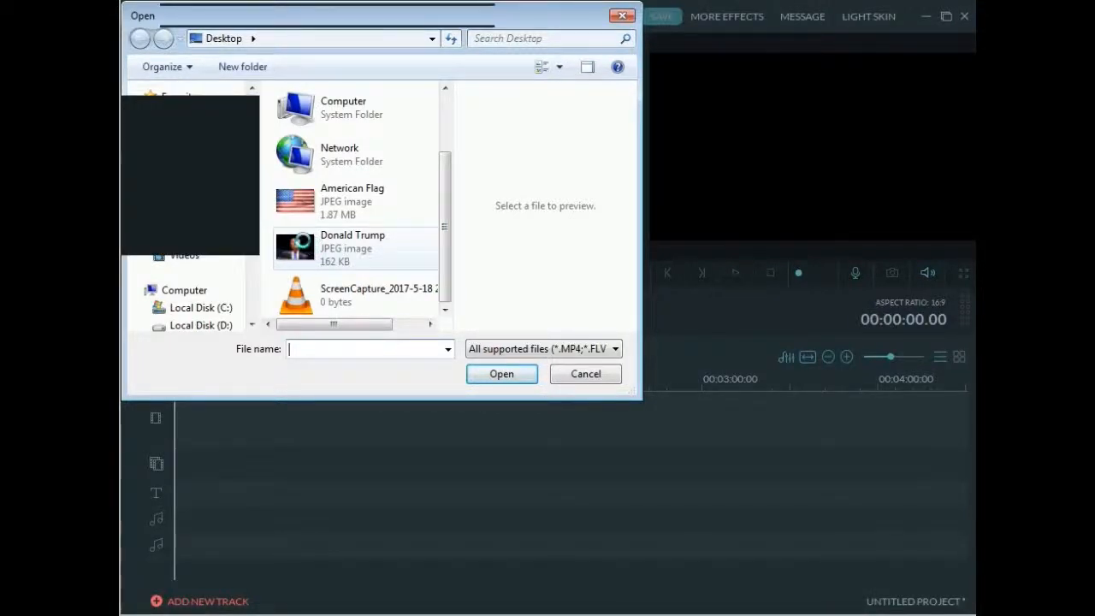
pyautogui.doubleClick(304, 247)
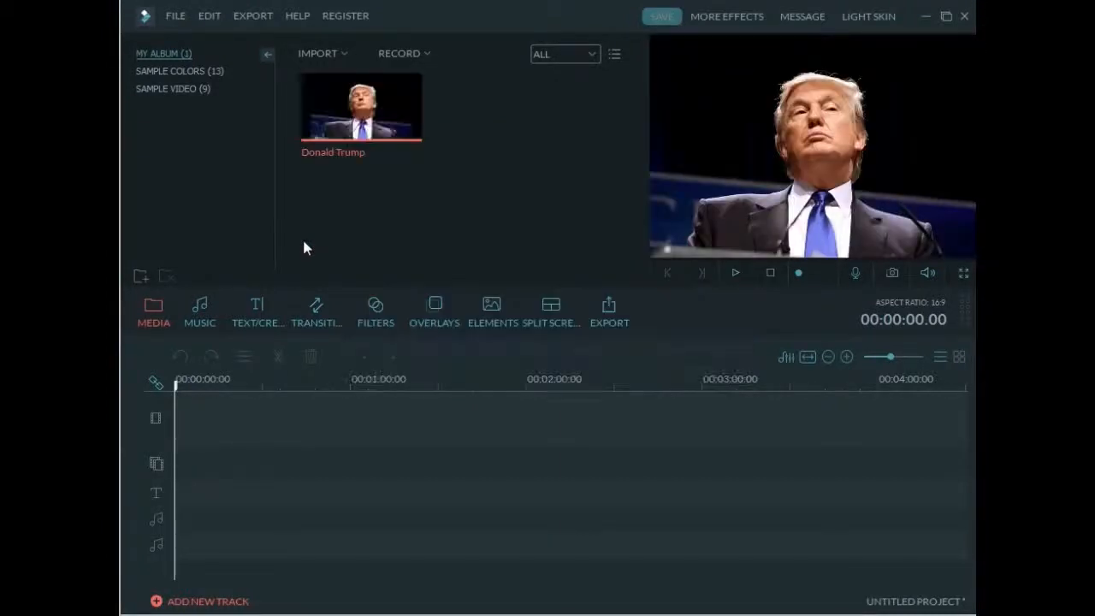
pyautogui.click(362, 106)
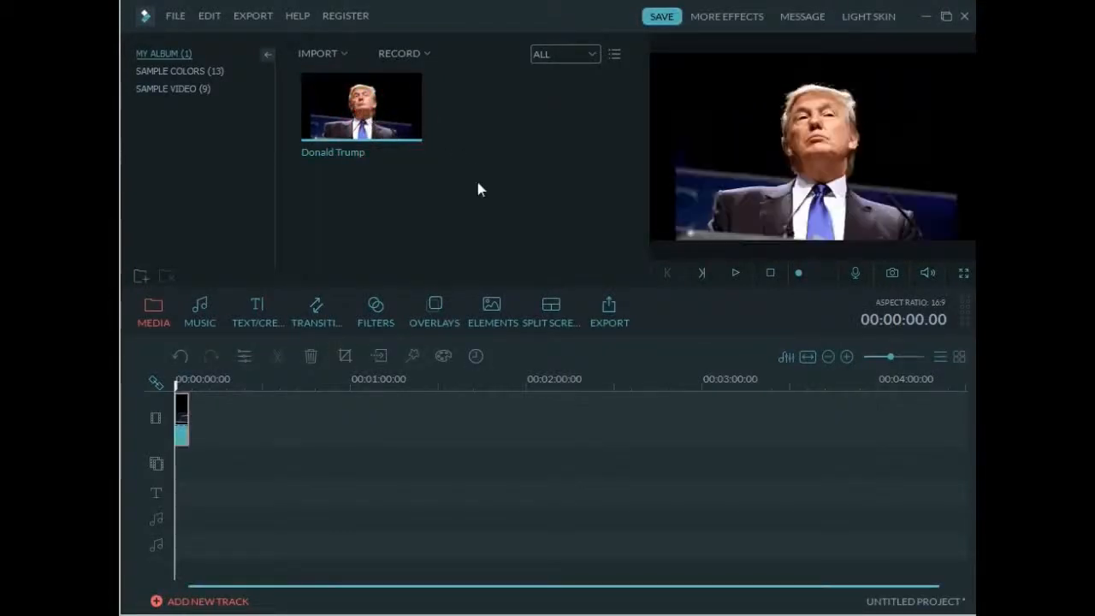
# Apply the Zoom in 2 motion to the photo clip and play it until the picture fills the frame
pyautogui.moveTo(893, 356); pyautogui.dragTo(896, 357)
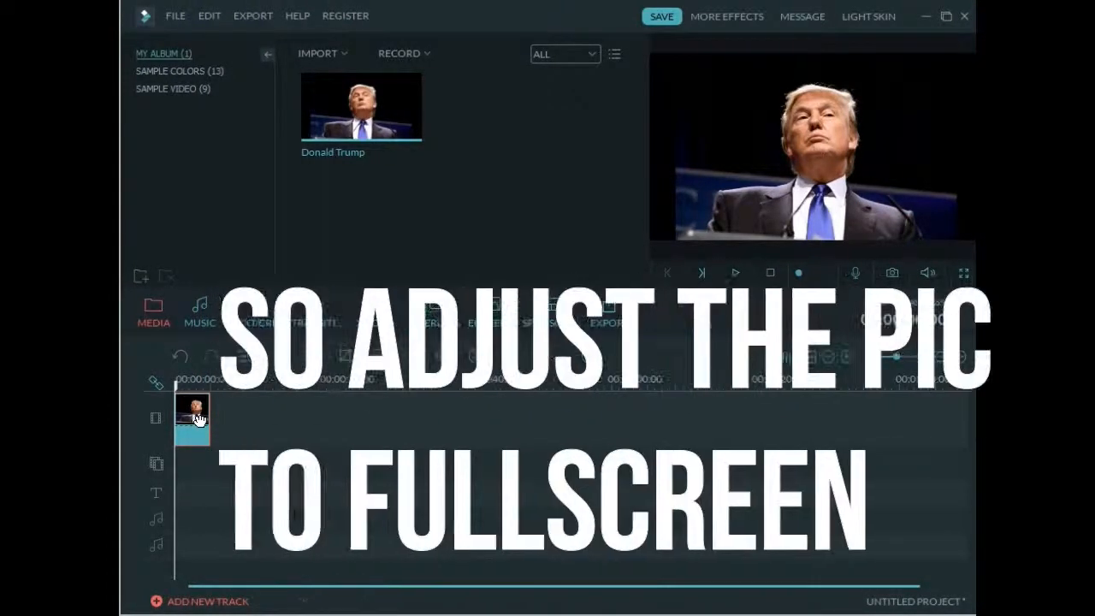
pyautogui.doubleClick(198, 419)
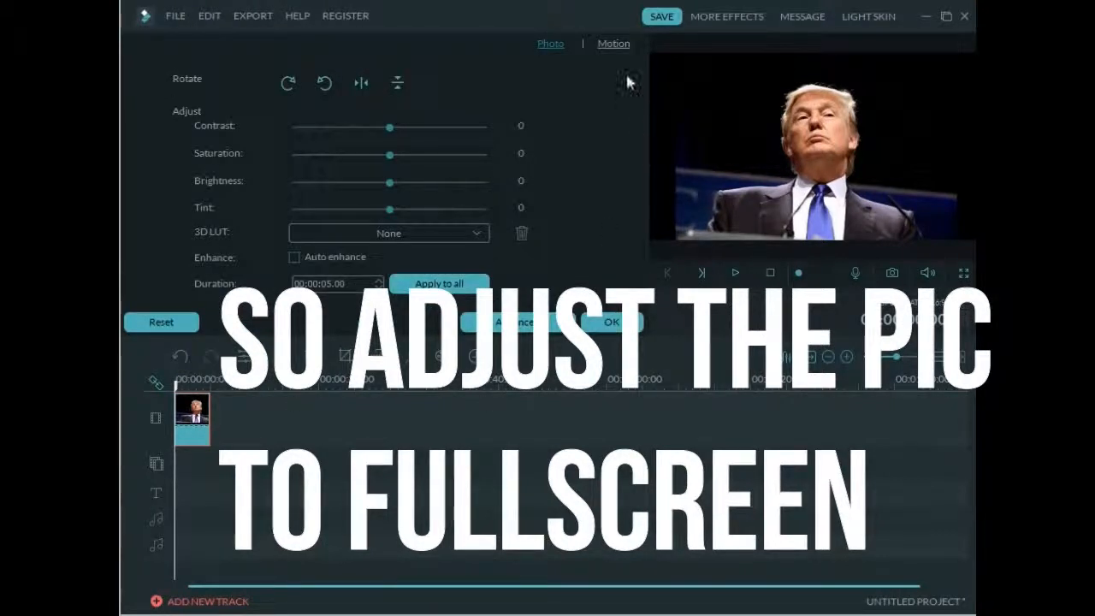
pyautogui.click(619, 47)
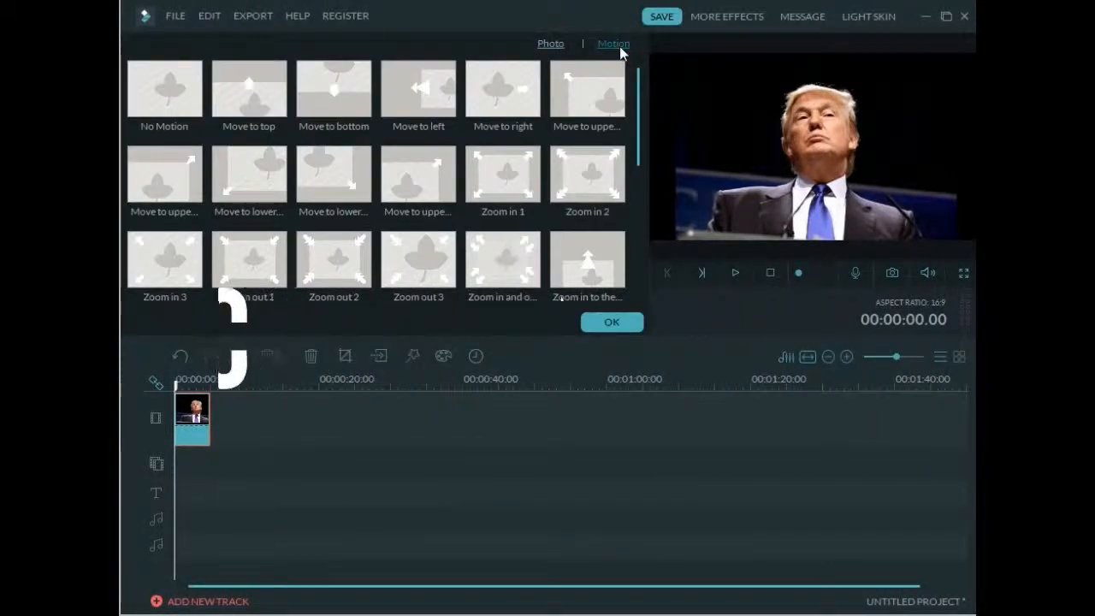
pyautogui.doubleClick(583, 185)
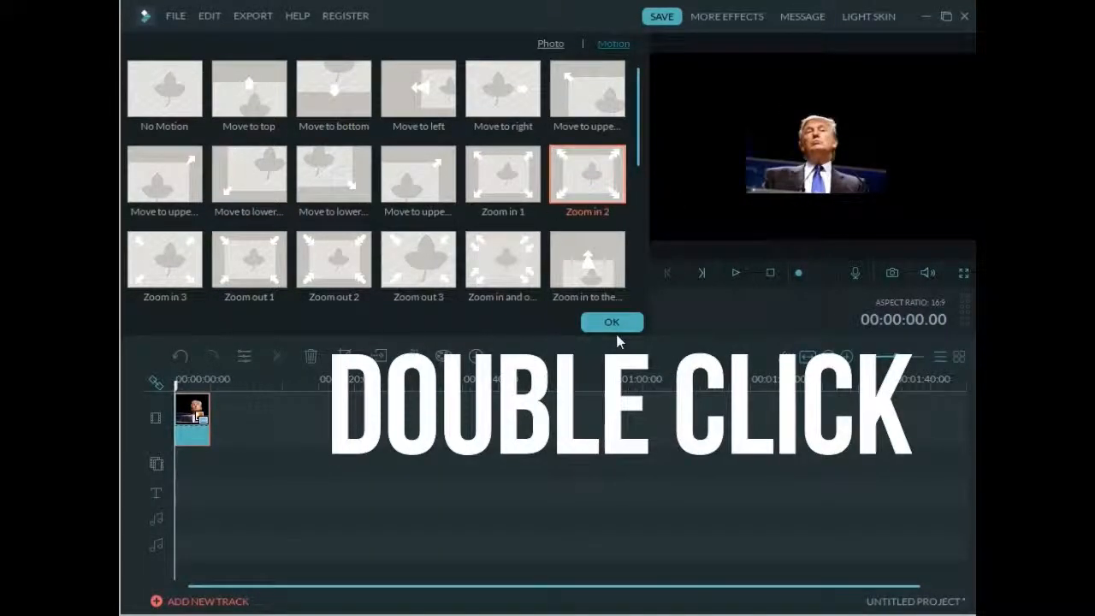
pyautogui.click(624, 329)
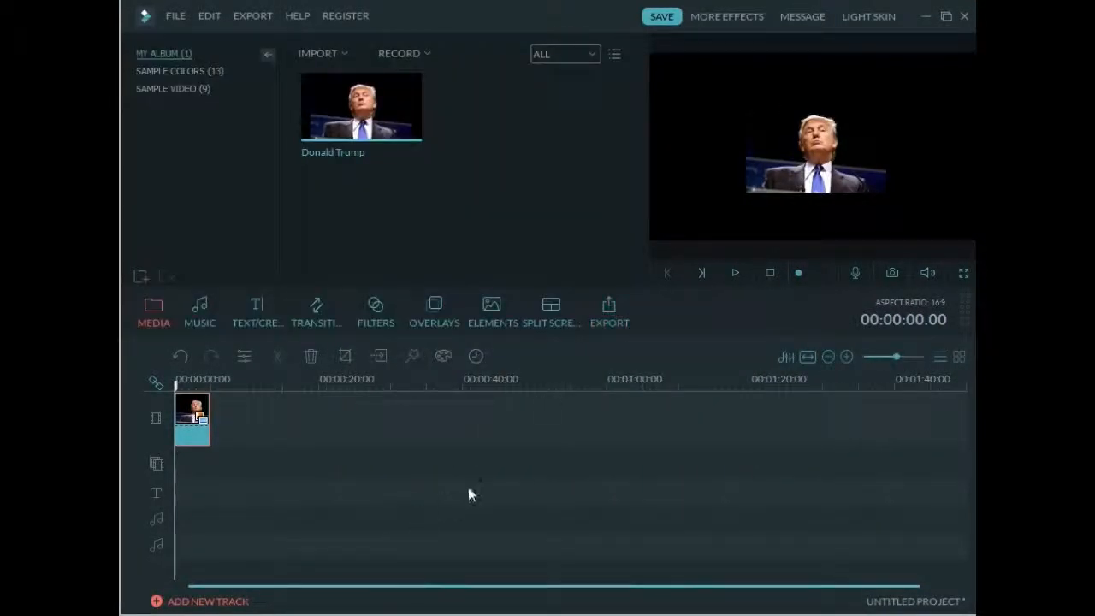
pyautogui.click(736, 273)
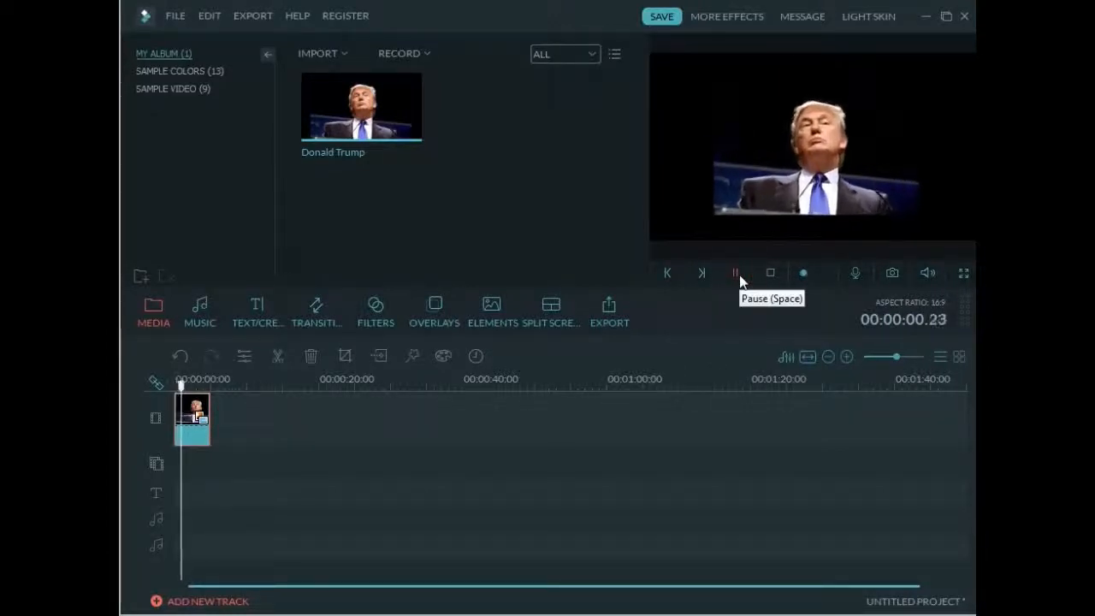
pyautogui.click(740, 275)
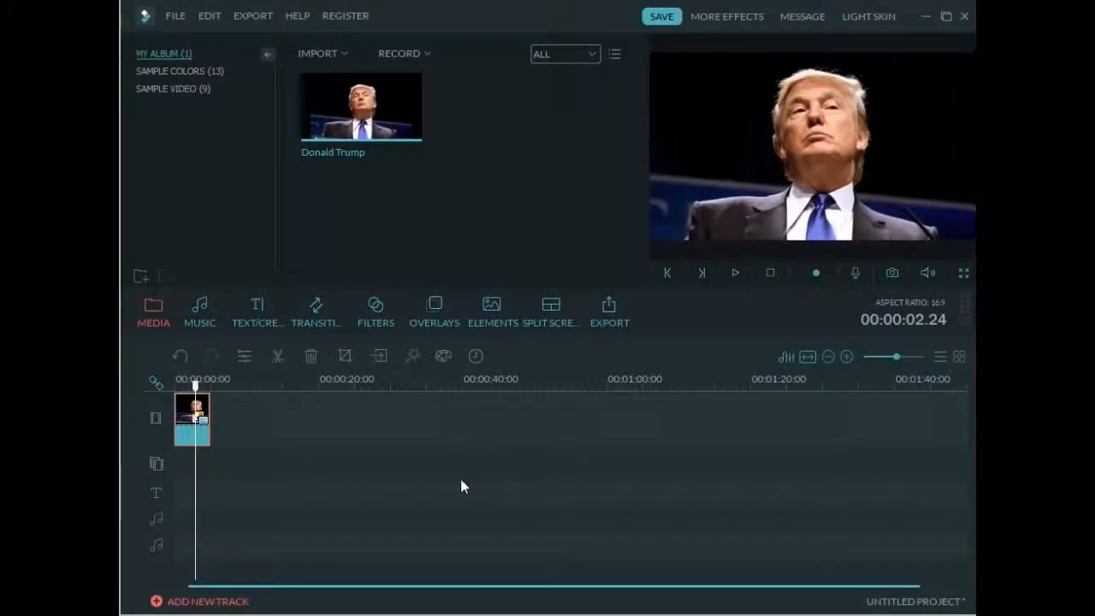
# Add the Wreath Title to the text track, align it with the start of the photo clip and preview it
pyautogui.click(262, 298)
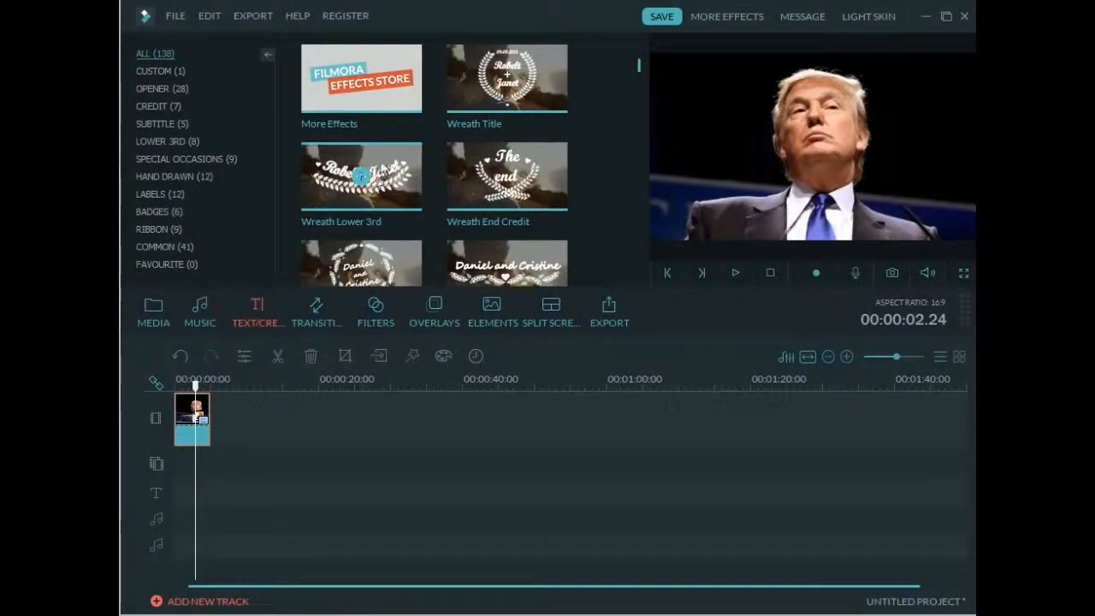
pyautogui.click(504, 89)
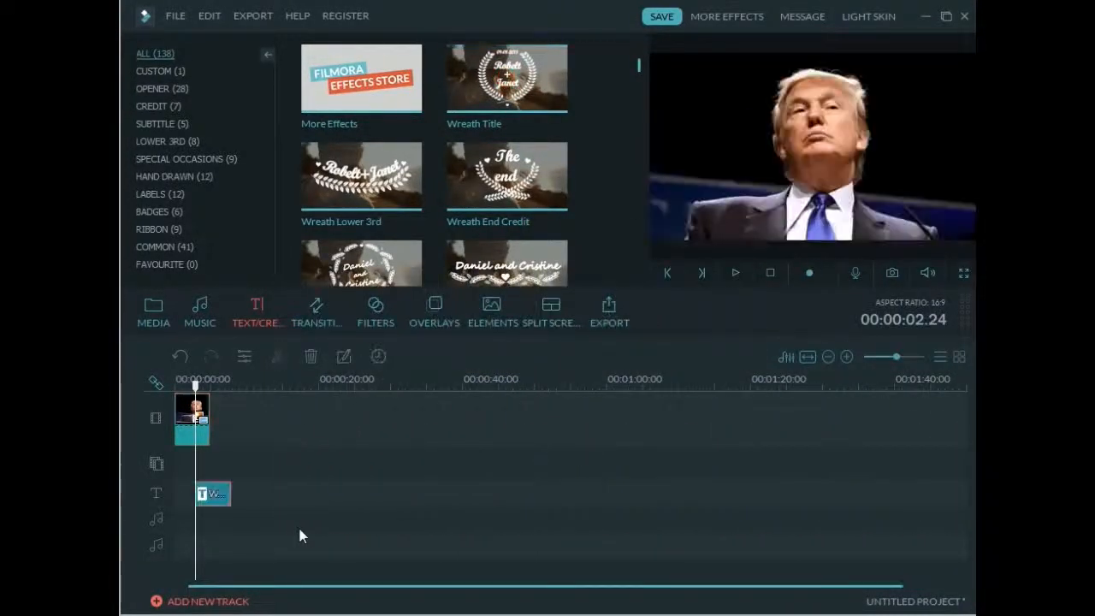
pyautogui.moveTo(221, 497); pyautogui.dragTo(201, 495)
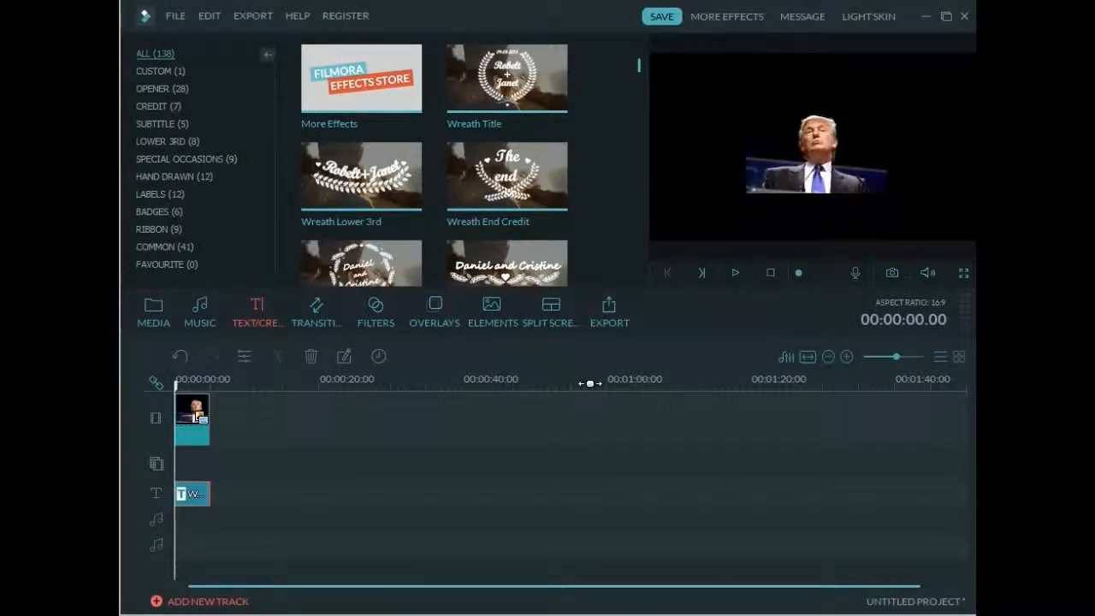
pyautogui.click(736, 272)
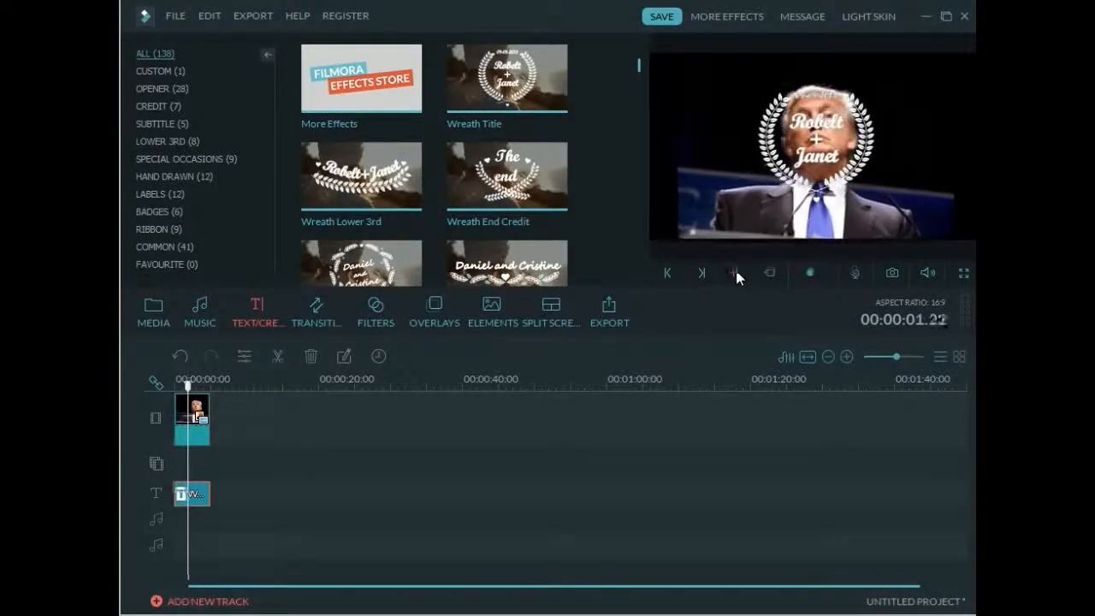
pyautogui.click(735, 272)
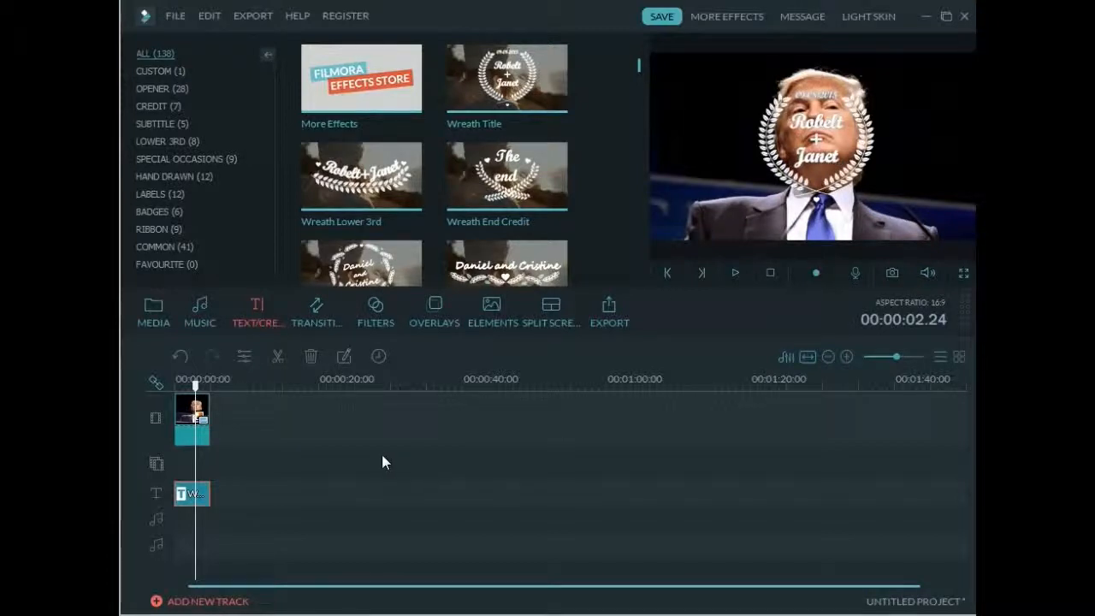
# Open the wreath title in the advanced text editor and play it to about 3 seconds, where the photo is full size
pyautogui.doubleClick(187, 496)
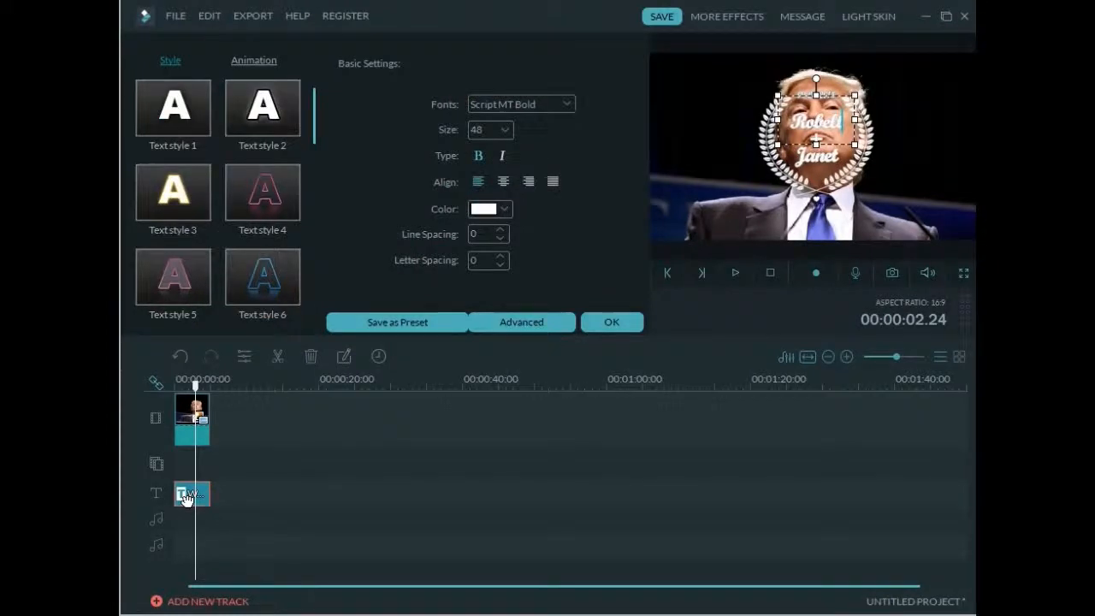
pyautogui.click(539, 328)
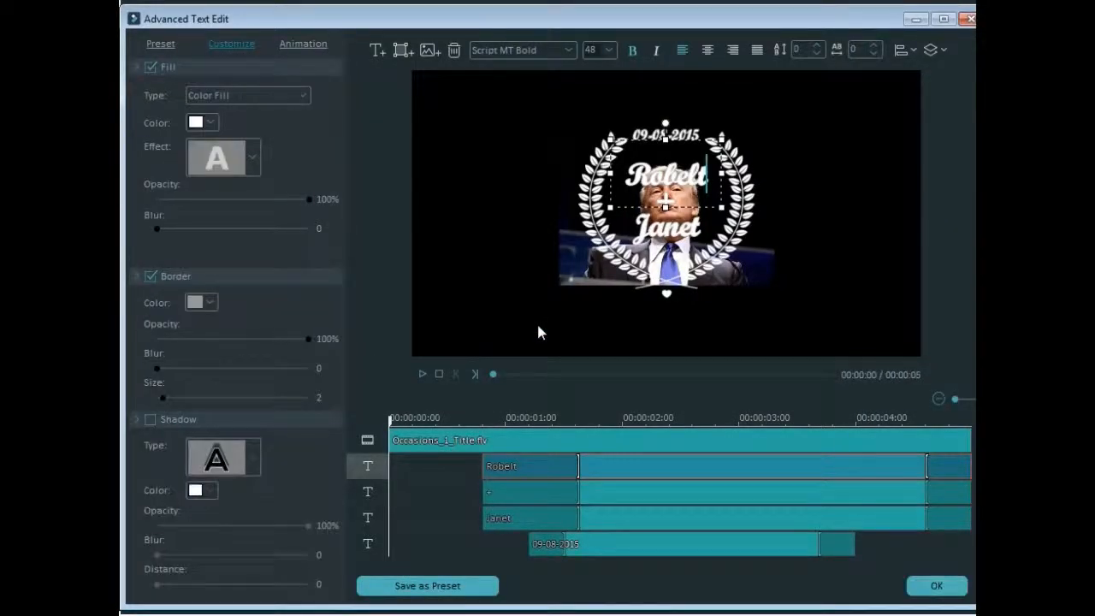
pyautogui.click(422, 374)
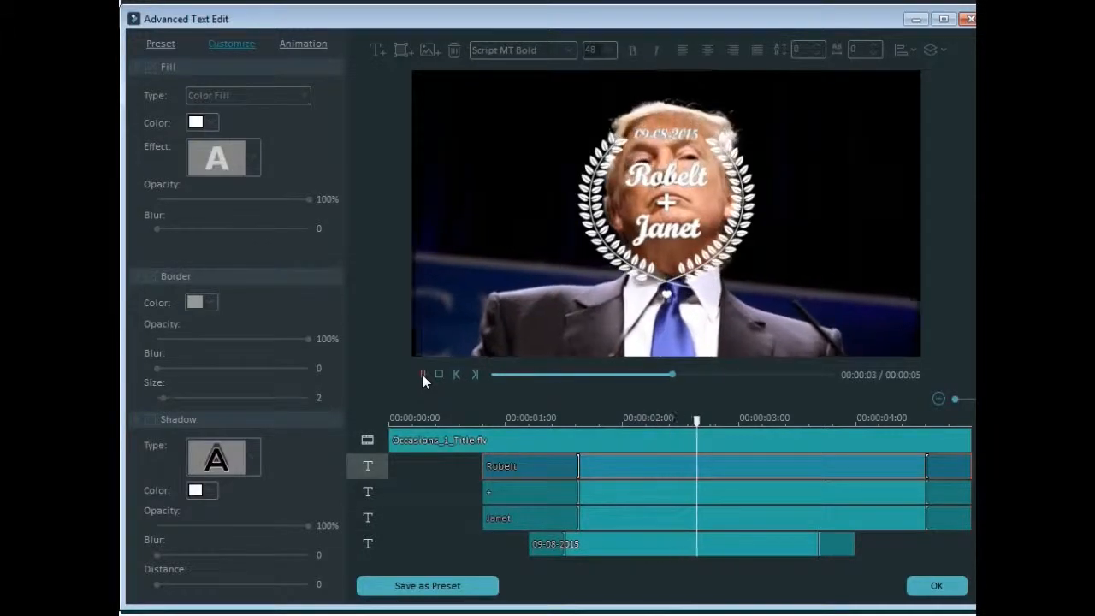
pyautogui.click(422, 374)
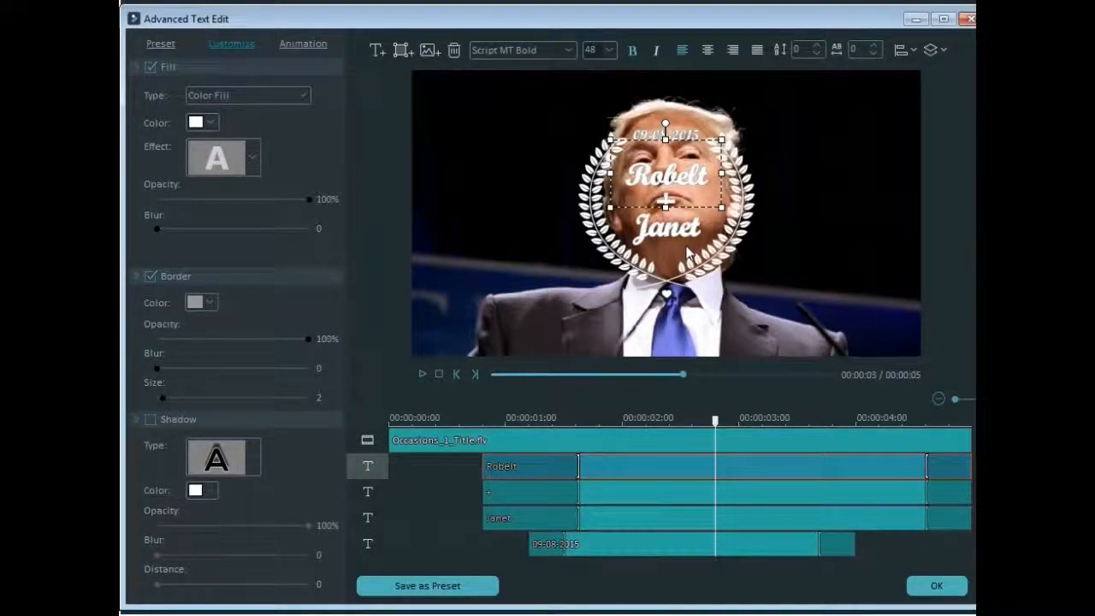
# Delete all four text layers and the wreath graphic from the title
pyautogui.click(626, 542)
pyautogui.press('Delete')
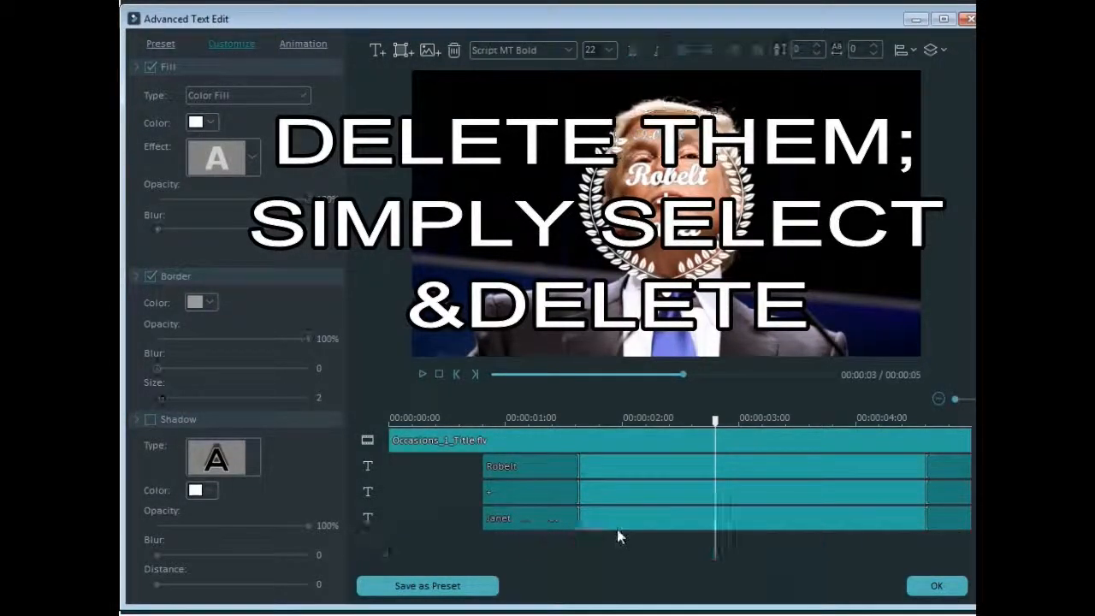
pyautogui.click(616, 520)
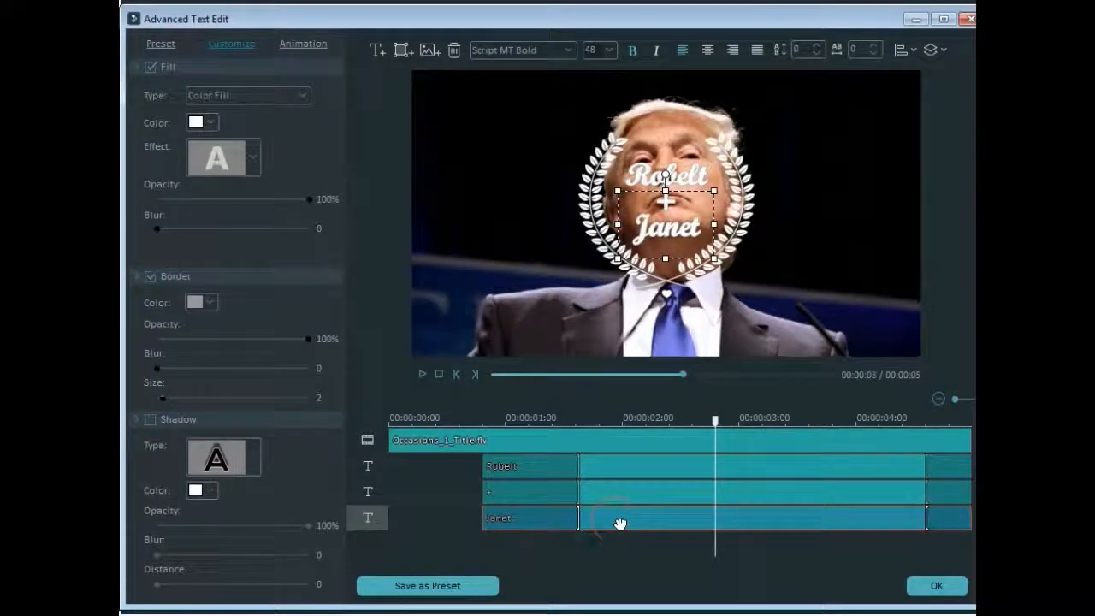
pyautogui.press('Delete')
pyautogui.click(619, 499)
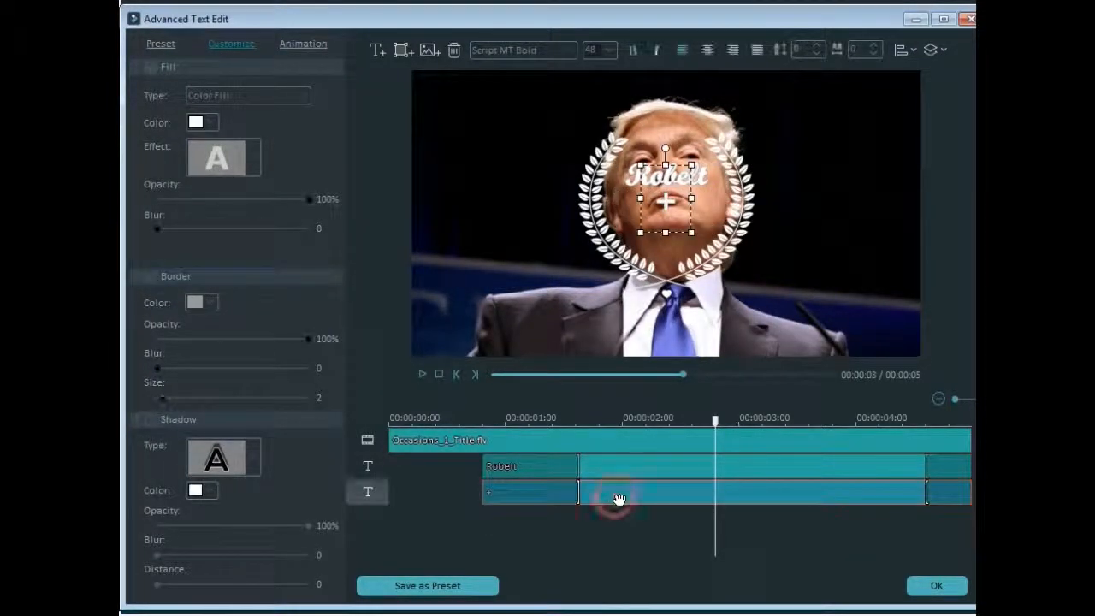
pyautogui.press('Delete')
pyautogui.click(621, 468)
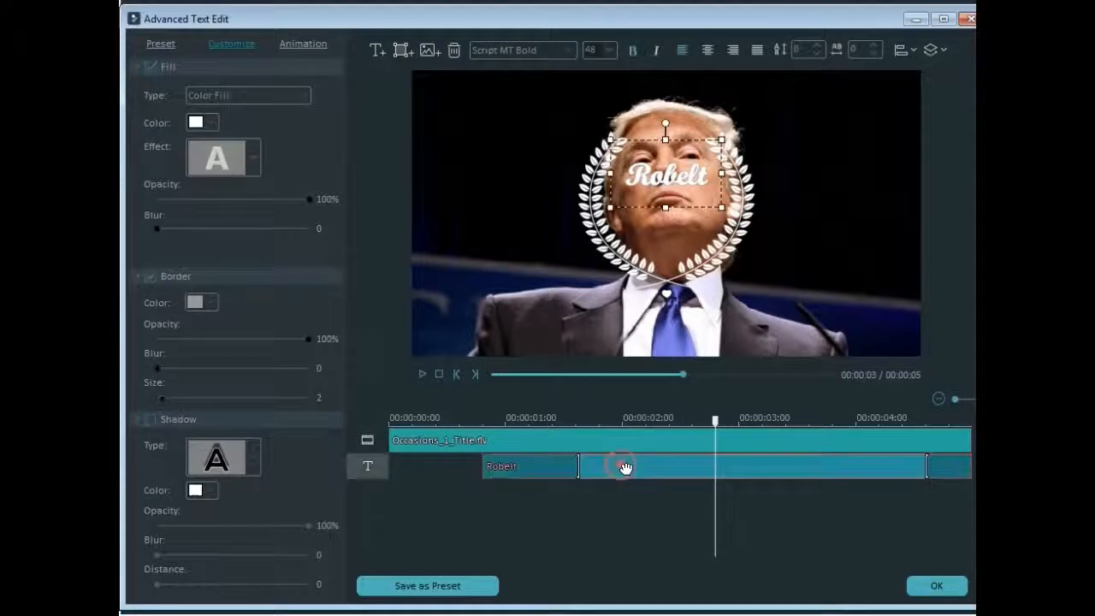
pyautogui.press('Delete')
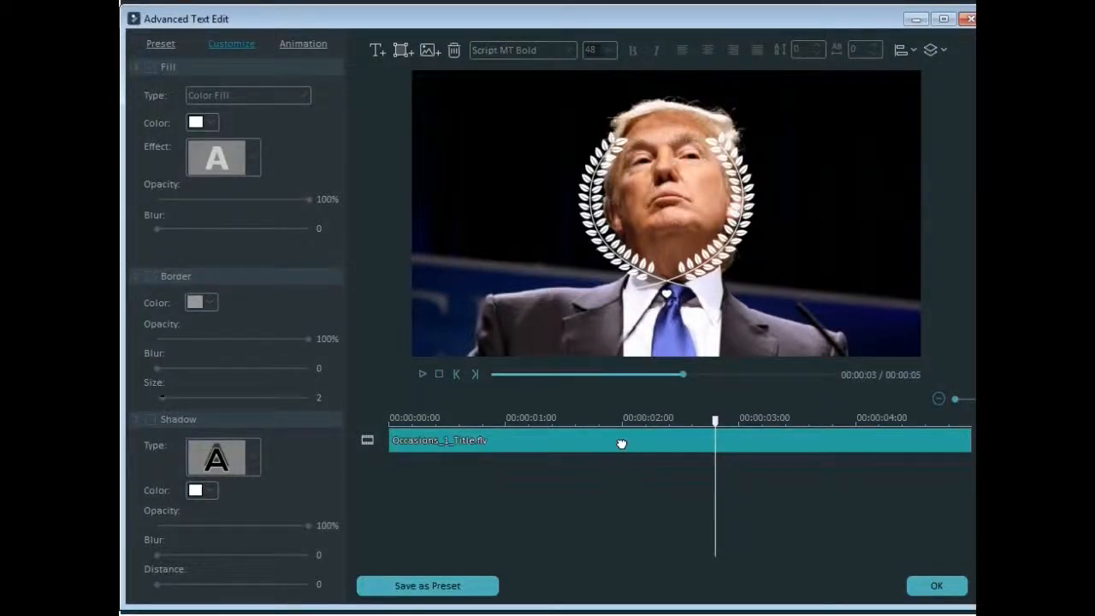
pyautogui.click(621, 443)
pyautogui.press('Delete')
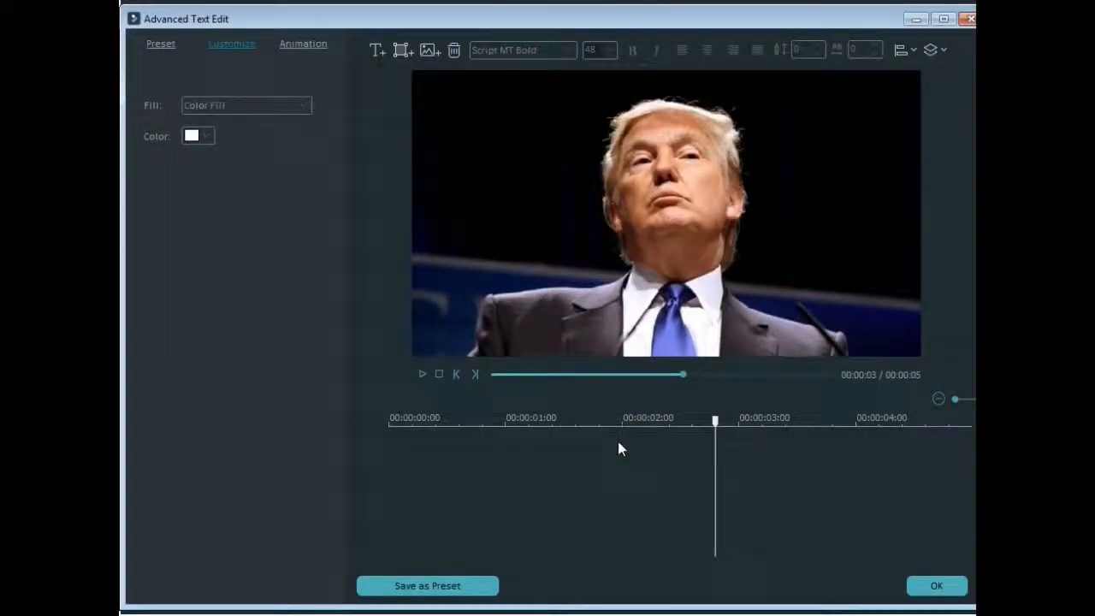
# Add a new text box, move it toward the empty area beside the face and clear its placeholder text
pyautogui.click(377, 51)
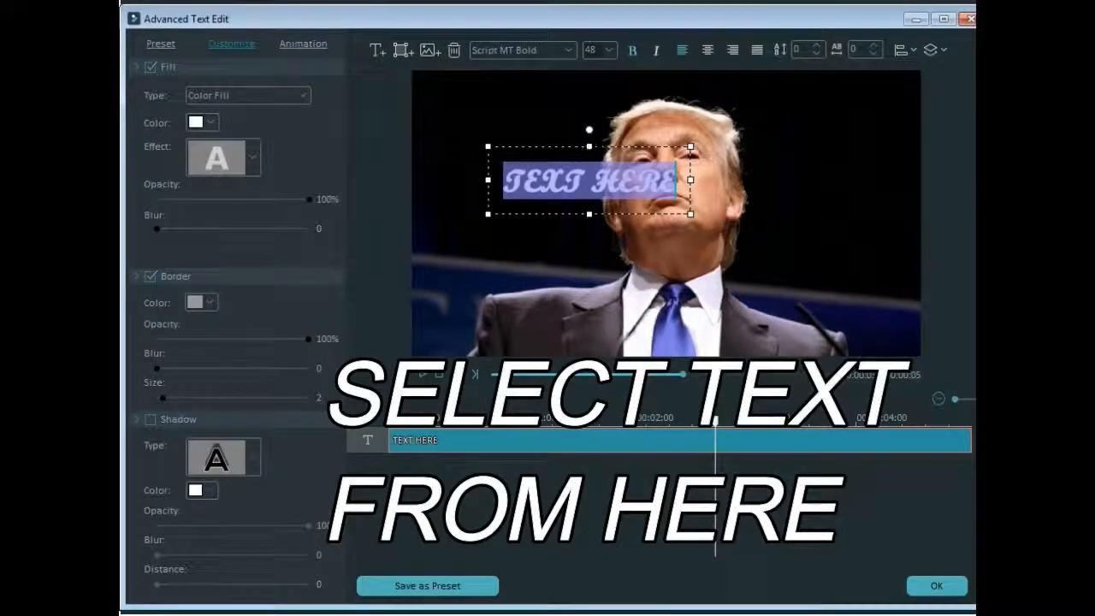
pyautogui.moveTo(588, 140); pyautogui.dragTo(537, 165)
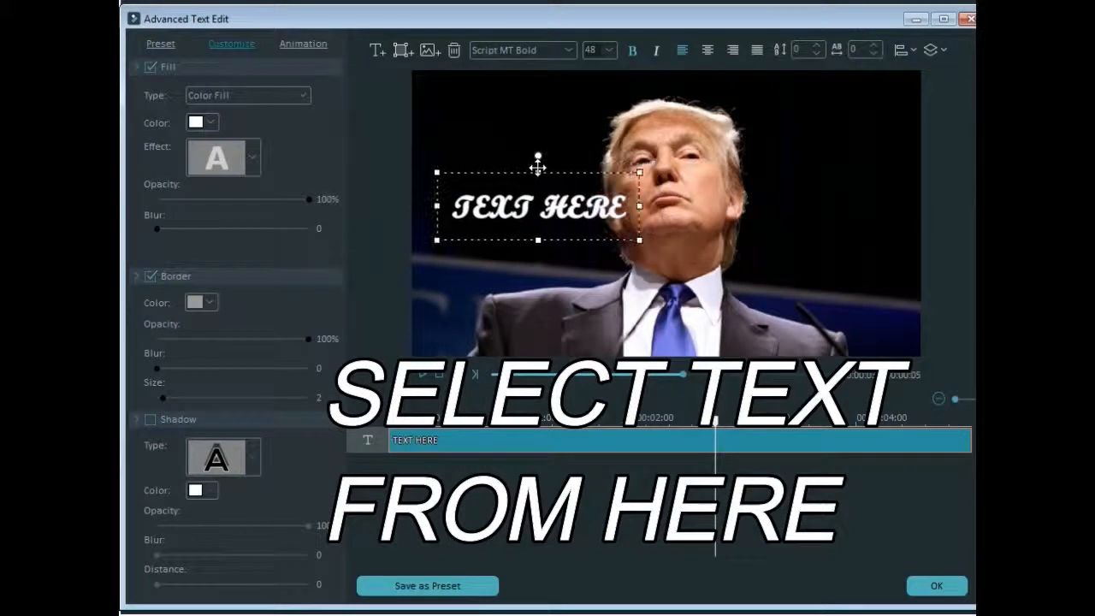
pyautogui.click(583, 207)
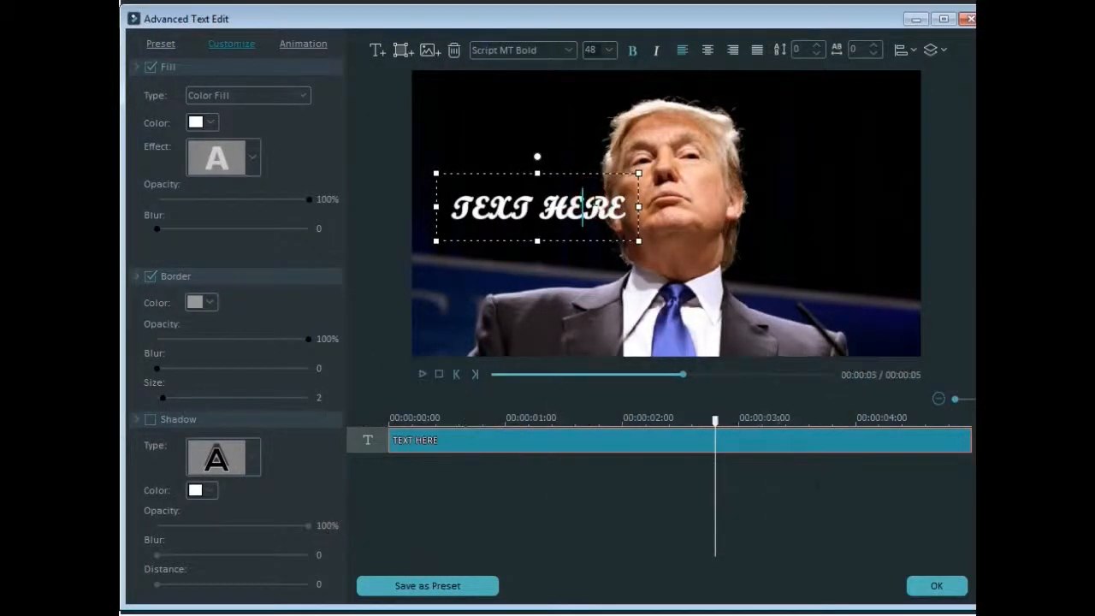
pyautogui.hotkey('ctrl', 'a')
pyautogui.press('BackSpace')
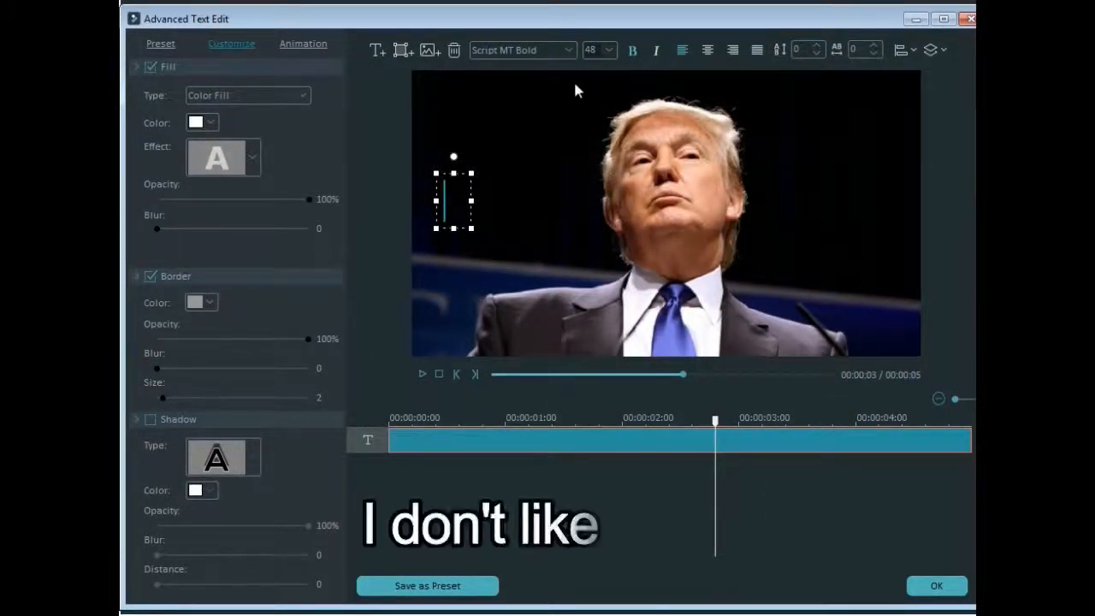
# Change the empty text box's font to tahomabd and deselect the box
pyautogui.click(568, 50)
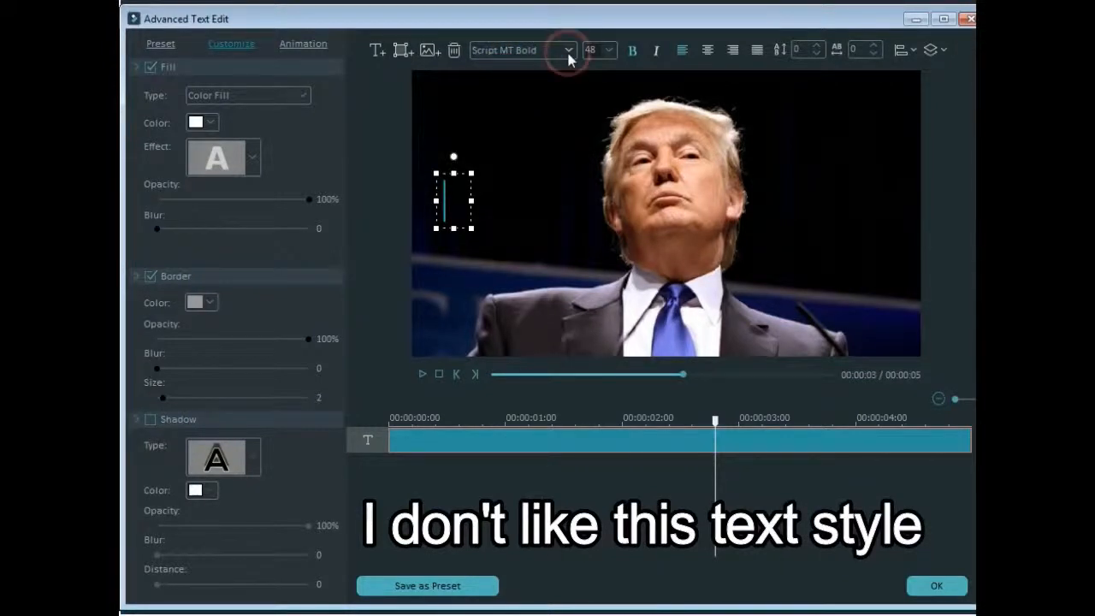
pyautogui.press('Down')
pyautogui.press('Return')
pyautogui.press('t')
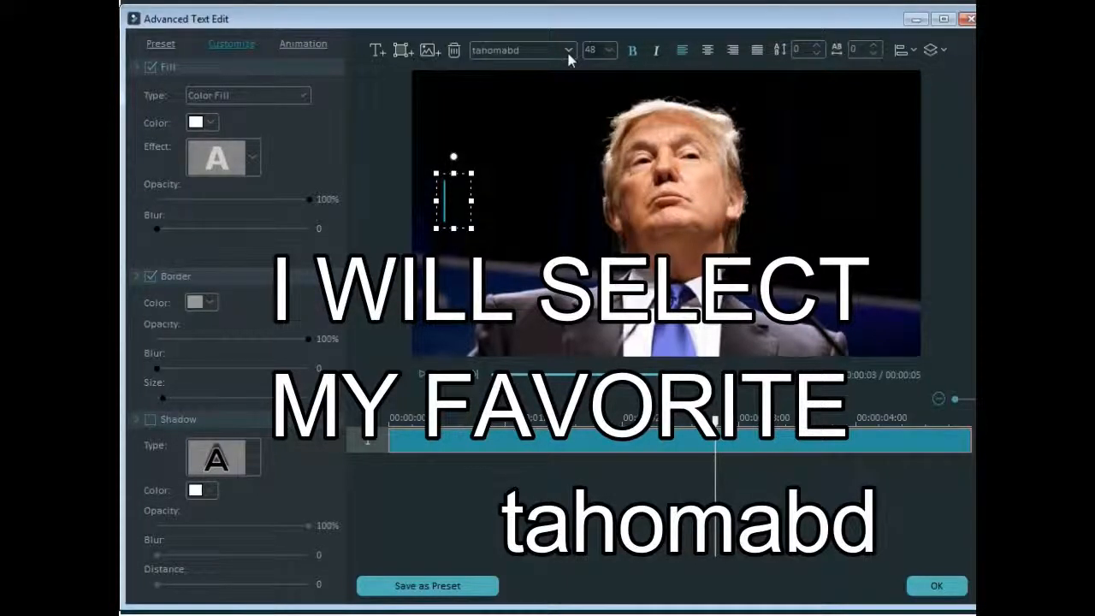
pyautogui.click(568, 100)
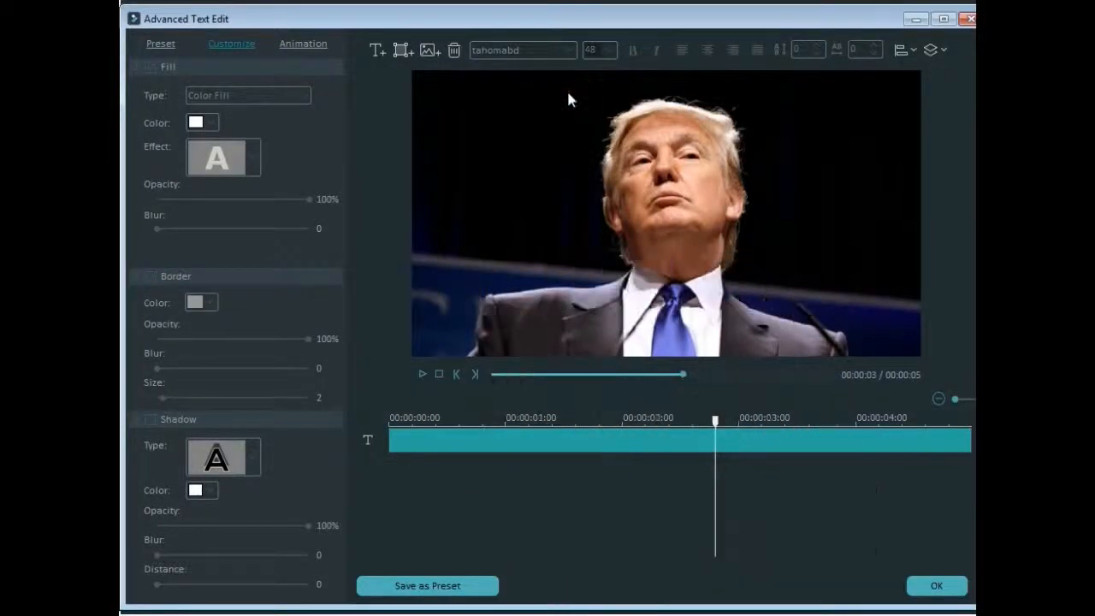
# Add another text box in the dark area beside the face and replace its placeholder with "TRUMP"
pyautogui.click(379, 53)
pyautogui.moveTo(584, 142); pyautogui.dragTo(513, 159)
pyautogui.hotkey('ctrl', 'a')
pyautogui.press('BackSpace')
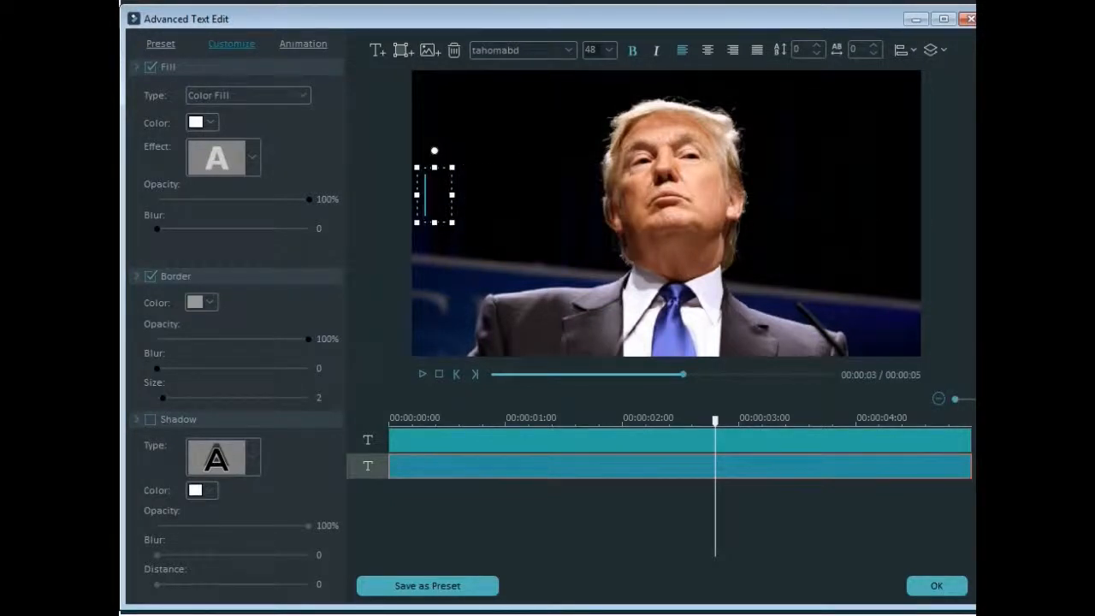
pyautogui.write('TRUMP')
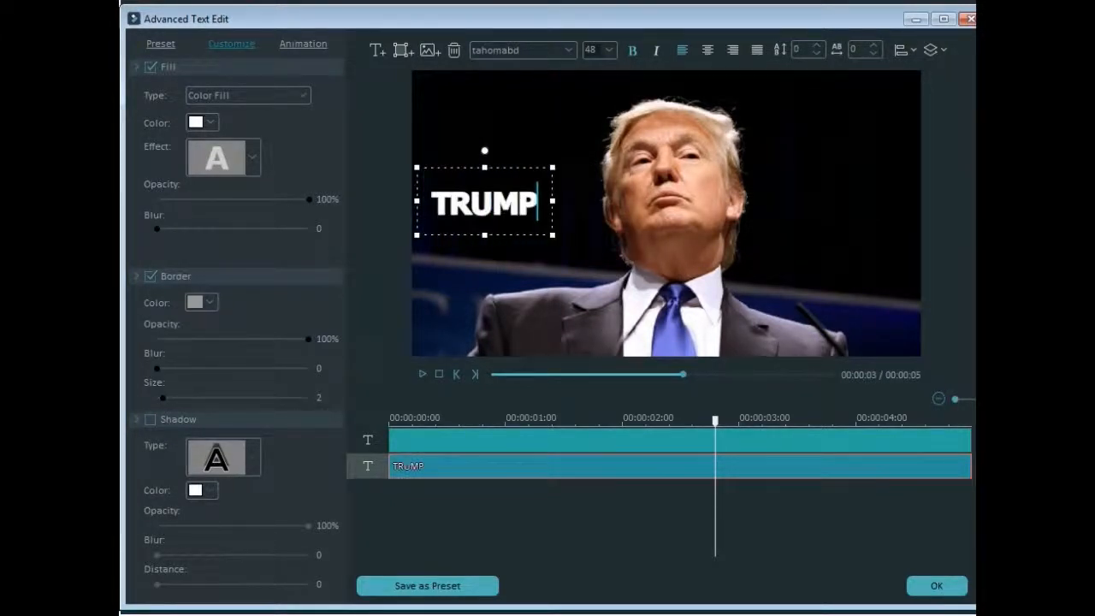
# Add "2020" as a second line under "TRUMP" and indent it toward the end of the word
pyautogui.press('Return')
pyautogui.write('2')
pyautogui.write('020')
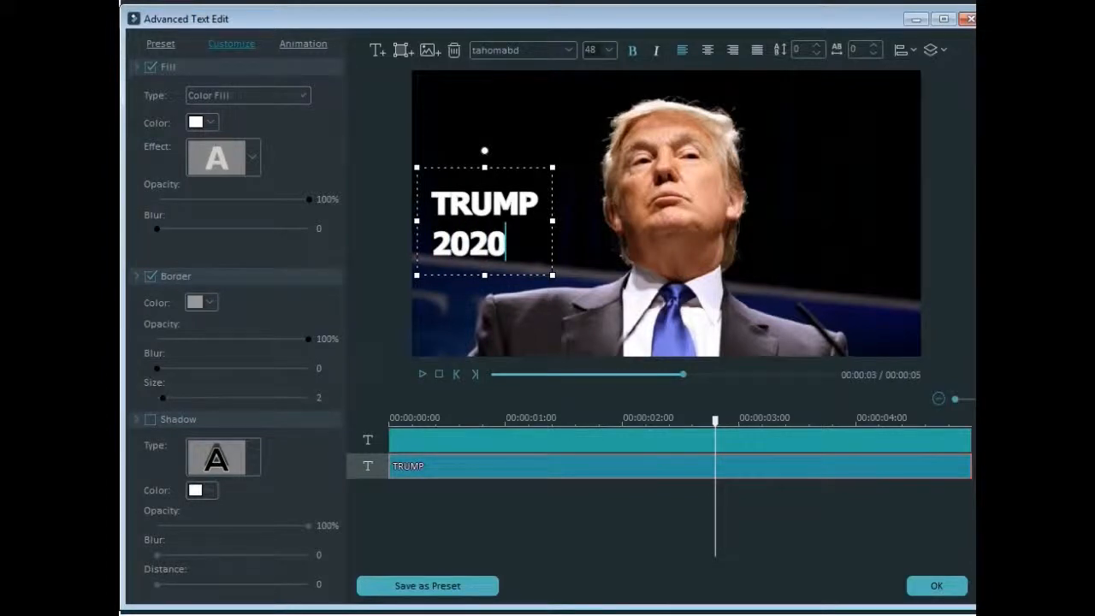
pyautogui.press('Left')
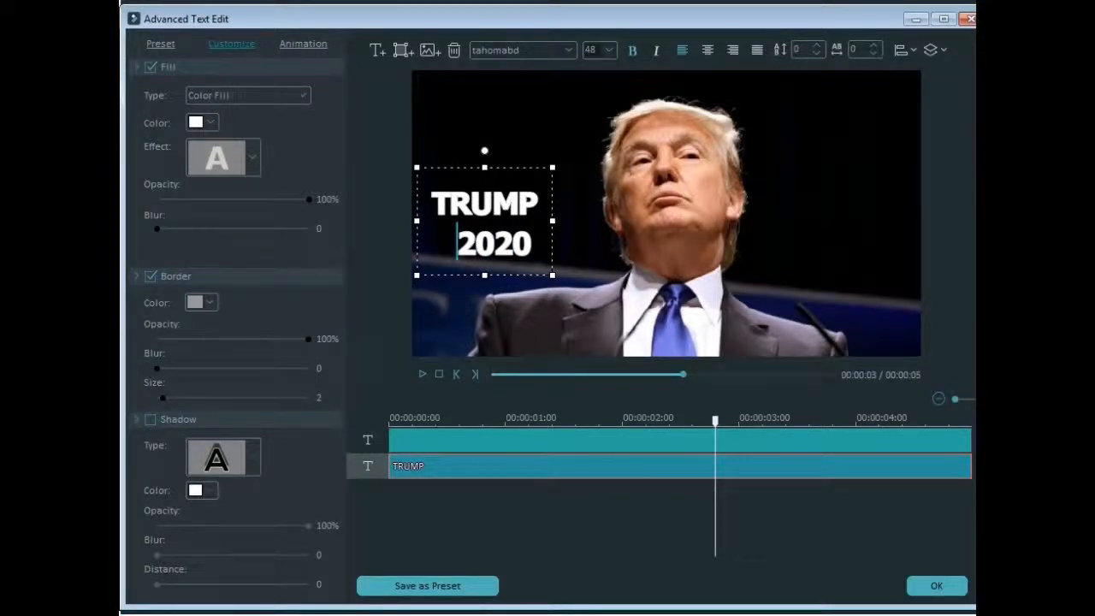
# Move the "TRUMP 2020" text box to the photo's upper-right corner, adjust its height, and deselect it
pyautogui.moveTo(485, 159); pyautogui.dragTo(844, 66)
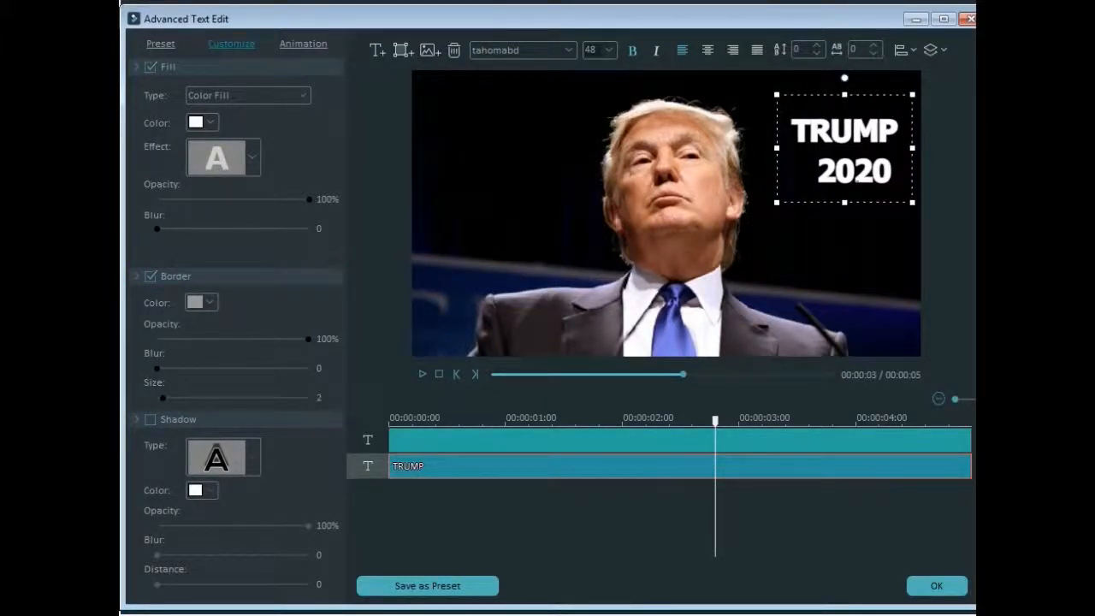
pyautogui.moveTo(844, 202); pyautogui.dragTo(844, 187)
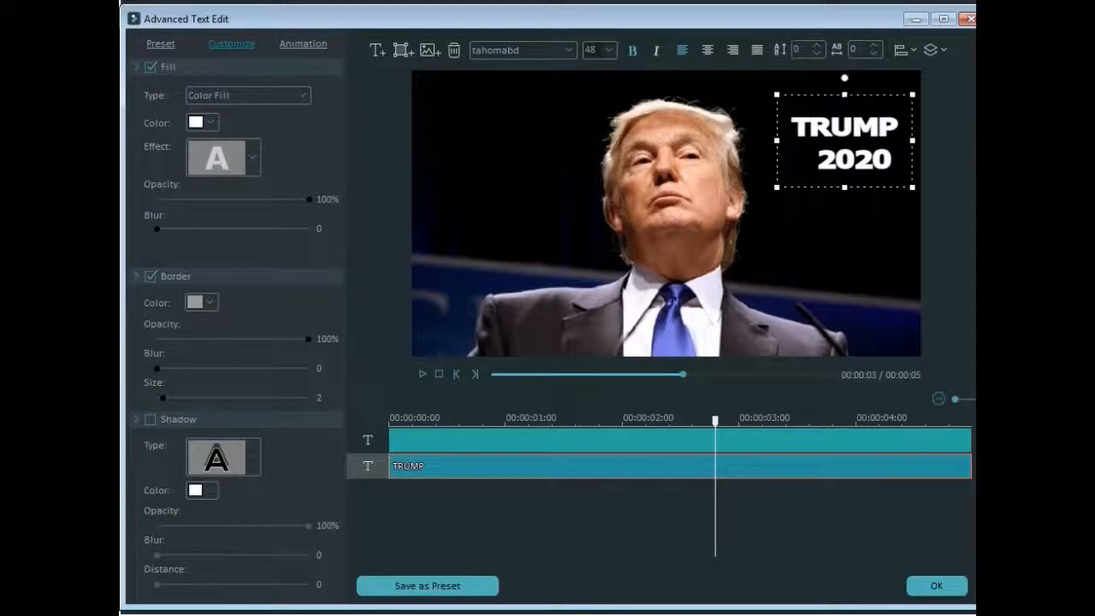
pyautogui.moveTo(844, 94); pyautogui.dragTo(846, 68)
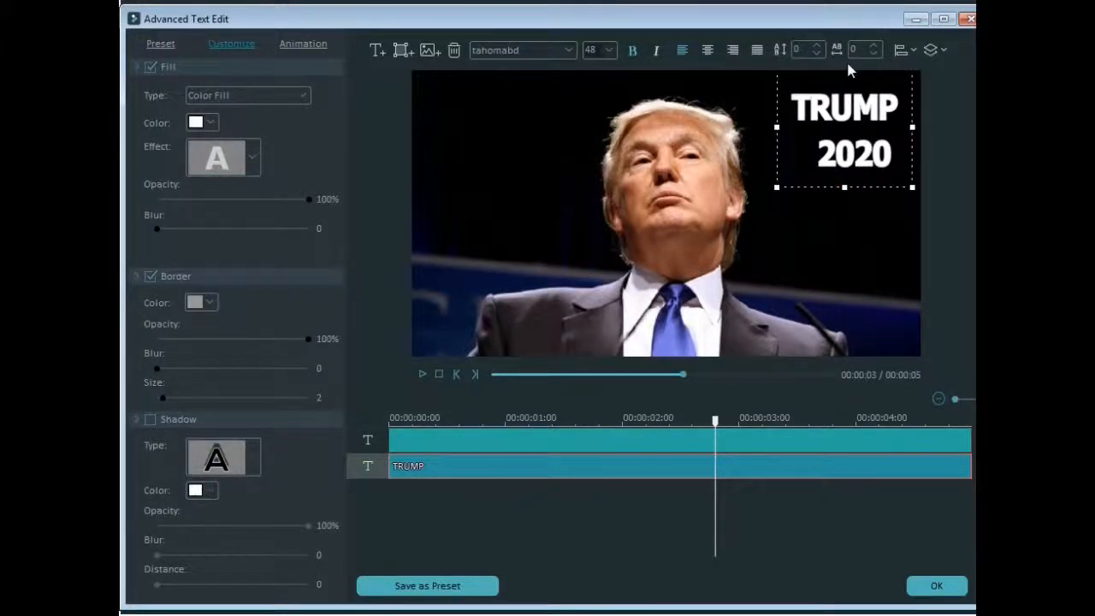
pyautogui.click(841, 208)
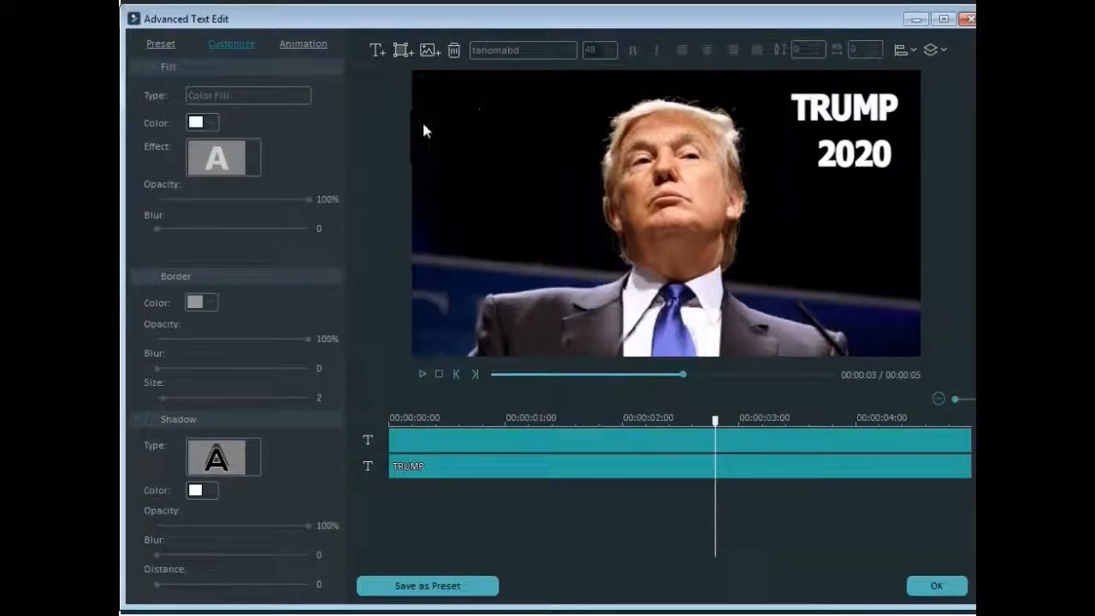
# Insert the American Flag image from the Desktop and place it in the photo's upper-left corner
pyautogui.click(430, 52)
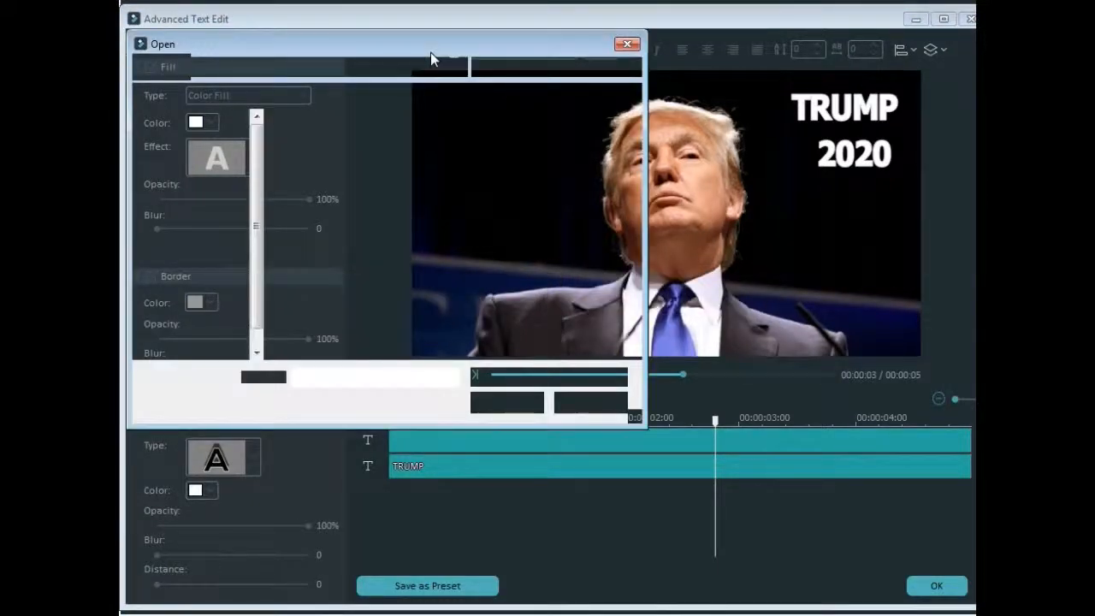
pyautogui.moveTo(446, 151); pyautogui.dragTo(448, 178)
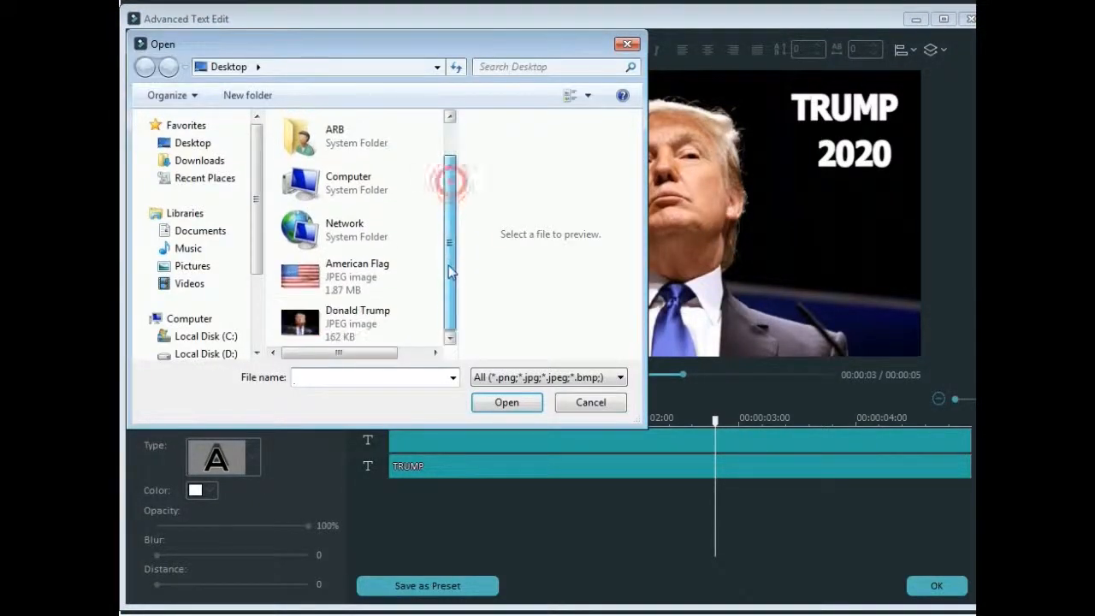
pyautogui.click(298, 276)
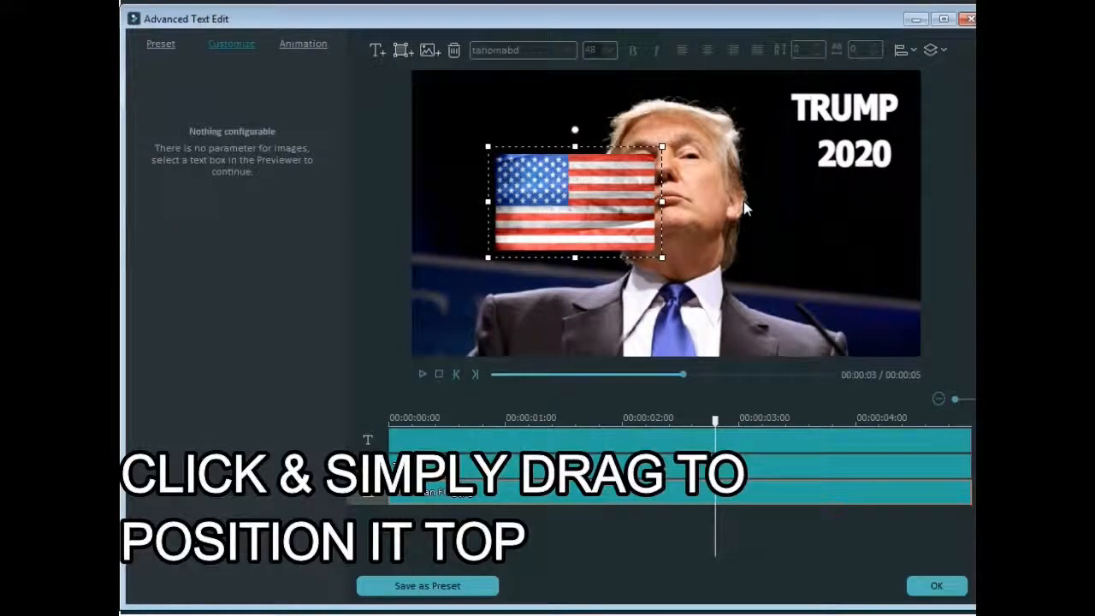
pyautogui.moveTo(590, 198); pyautogui.dragTo(499, 110)
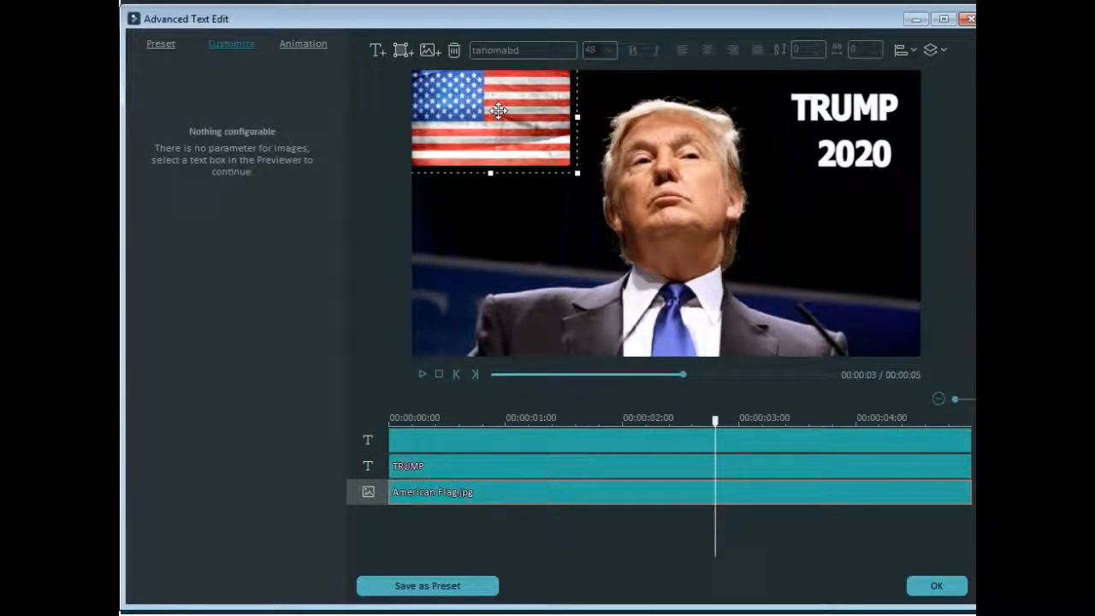
# Widen the flag image toward the man's head, adjust its height so it ends above chin level, and deselect it
pyautogui.moveTo(579, 117); pyautogui.dragTo(597, 117)
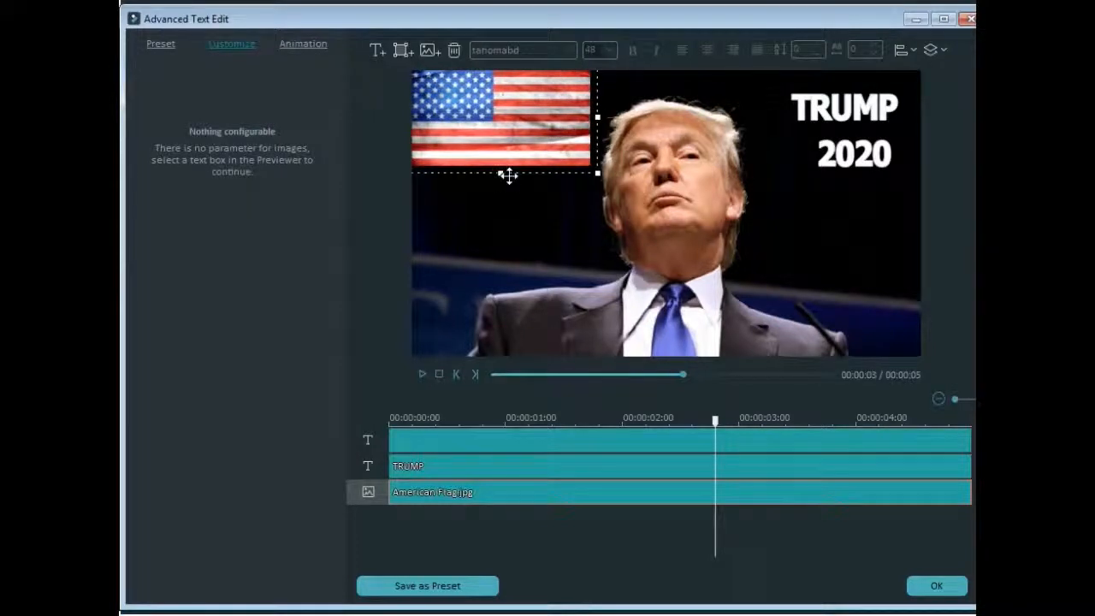
pyautogui.moveTo(501, 176); pyautogui.dragTo(504, 189)
pyautogui.click(556, 255)
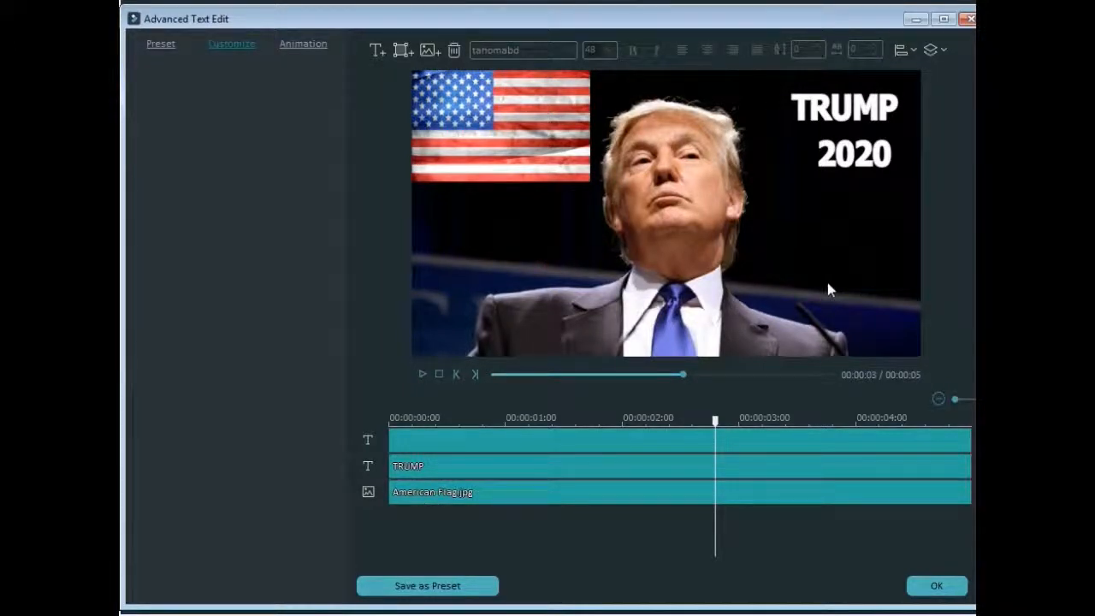
pyautogui.click(550, 141)
pyautogui.moveTo(502, 190); pyautogui.dragTo(513, 169)
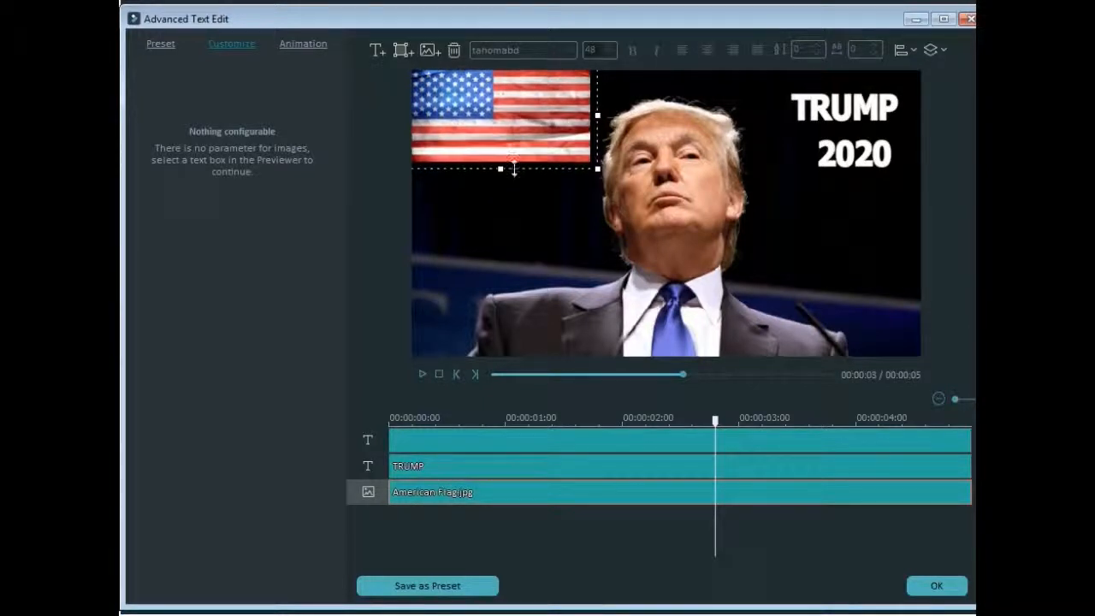
pyautogui.click(572, 225)
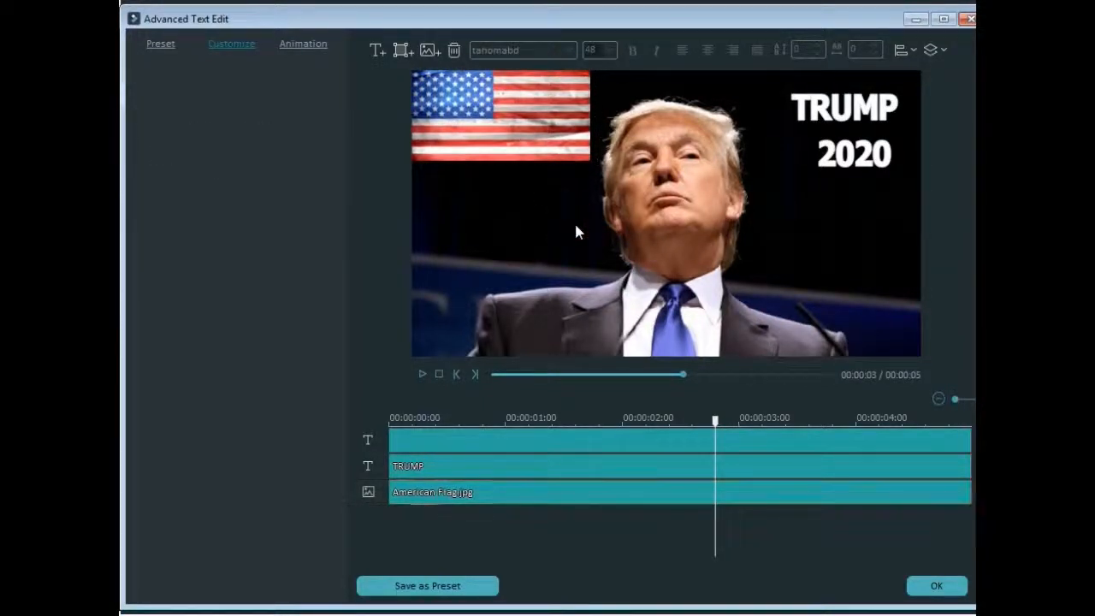
# Add a text box reading "TOP" in the dark area just below the flag
pyautogui.click(376, 51)
pyautogui.moveTo(582, 140); pyautogui.dragTo(517, 146)
pyautogui.doubleClick(591, 192)
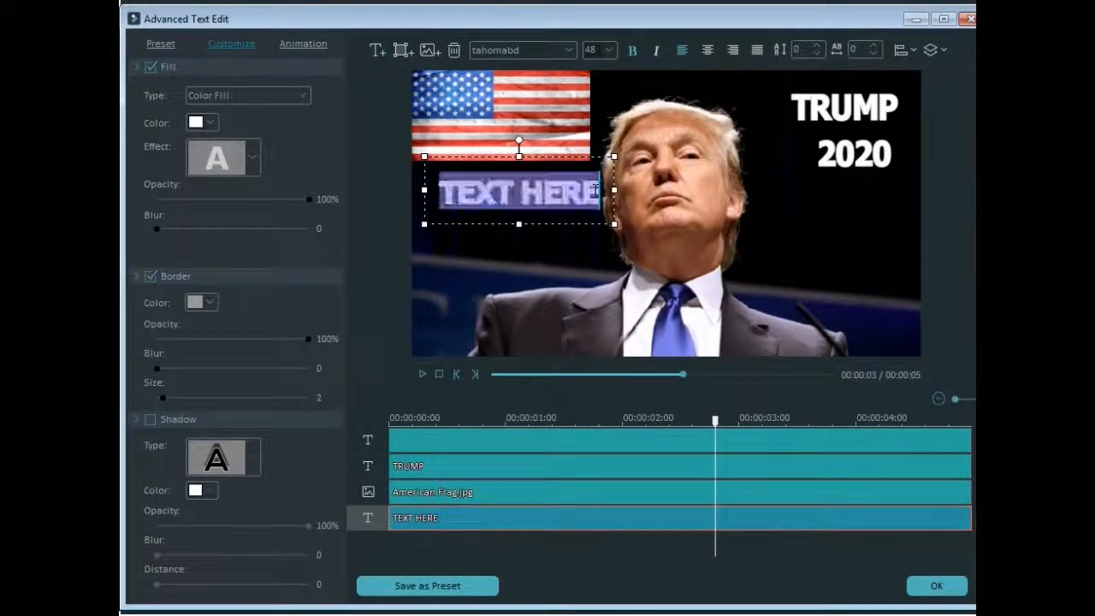
pyautogui.press('BackSpace')
pyautogui.write('TOP')
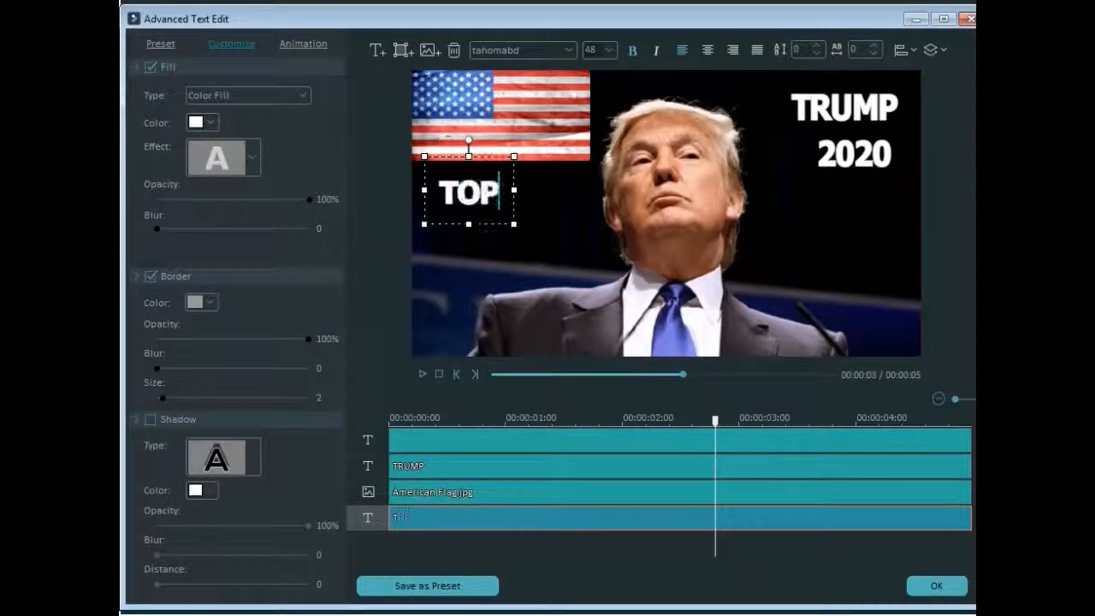
pyautogui.click(576, 209)
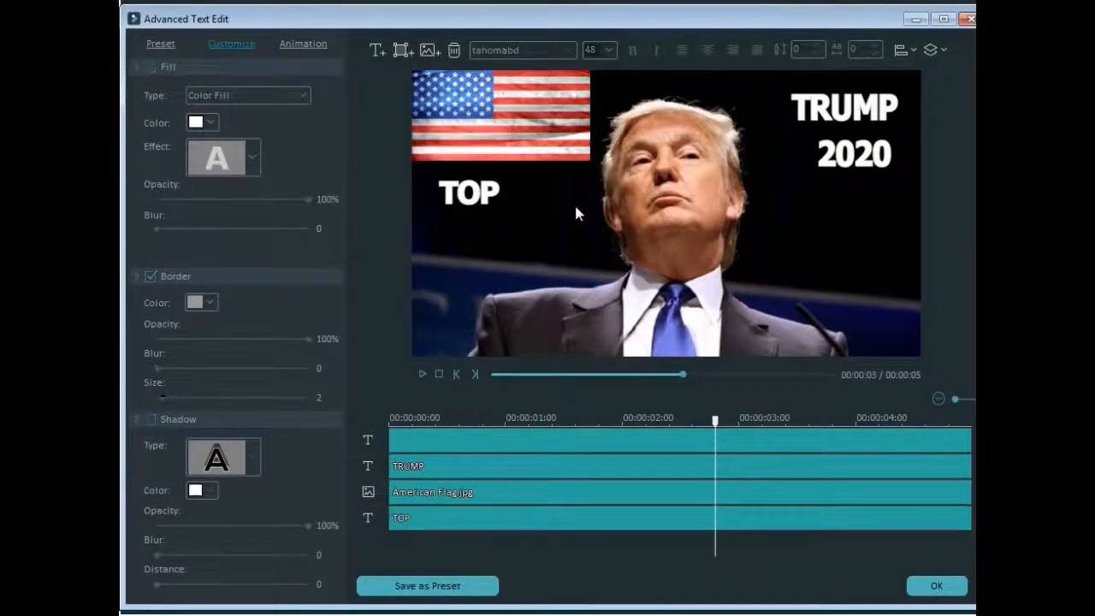
# Add a separate text box reading "5" and move it beside "TOP", close to the face
pyautogui.click(378, 49)
pyautogui.write('5')
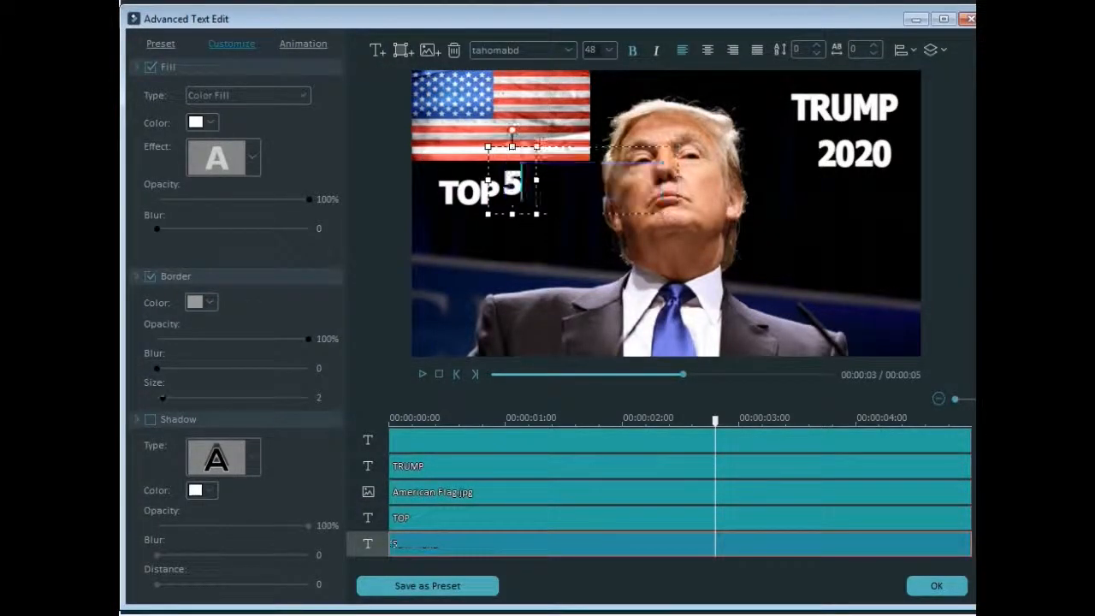
pyautogui.moveTo(511, 141); pyautogui.dragTo(530, 187)
pyautogui.click(345, 19)
# Add another text box reading "WAYS" and position it directly below "TOP"
pyautogui.click(377, 49)
pyautogui.doubleClick(513, 229)
pyautogui.write('WAYS')
pyautogui.moveTo(513, 229)
pyautogui.mouseDown()
pyautogui.moveTo(536, 231)
pyautogui.moveTo(515, 232)
pyautogui.mouseUp()
# Stretch the "5" wider and taller so it fills the space between "TOP WAYS" and the face
pyautogui.click(576, 178)
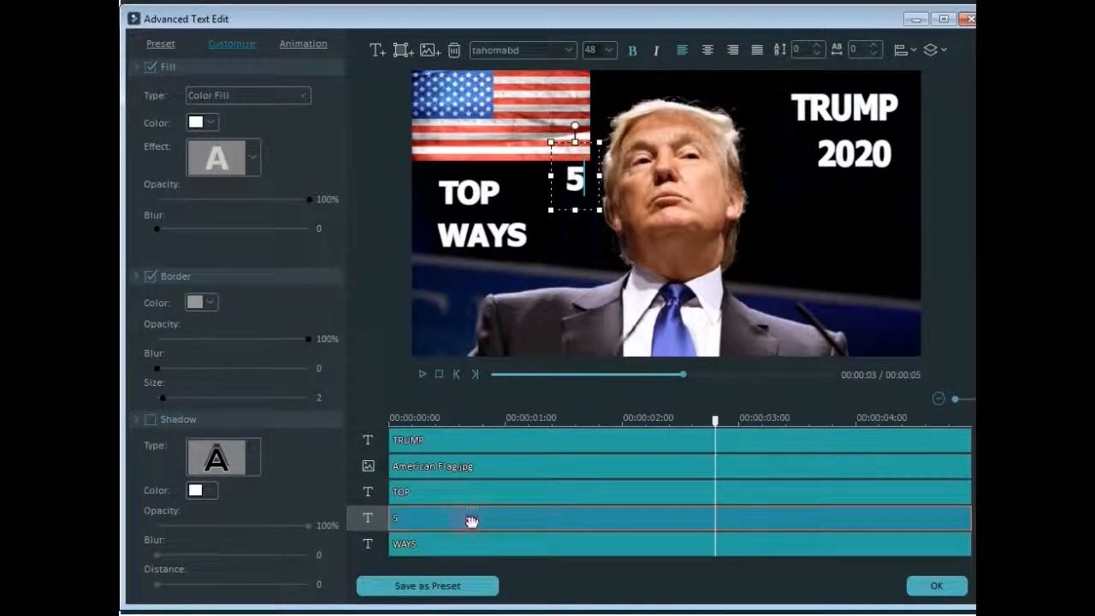
pyautogui.moveTo(550, 176); pyautogui.dragTo(470, 177)
pyautogui.moveTo(599, 175); pyautogui.dragTo(614, 176)
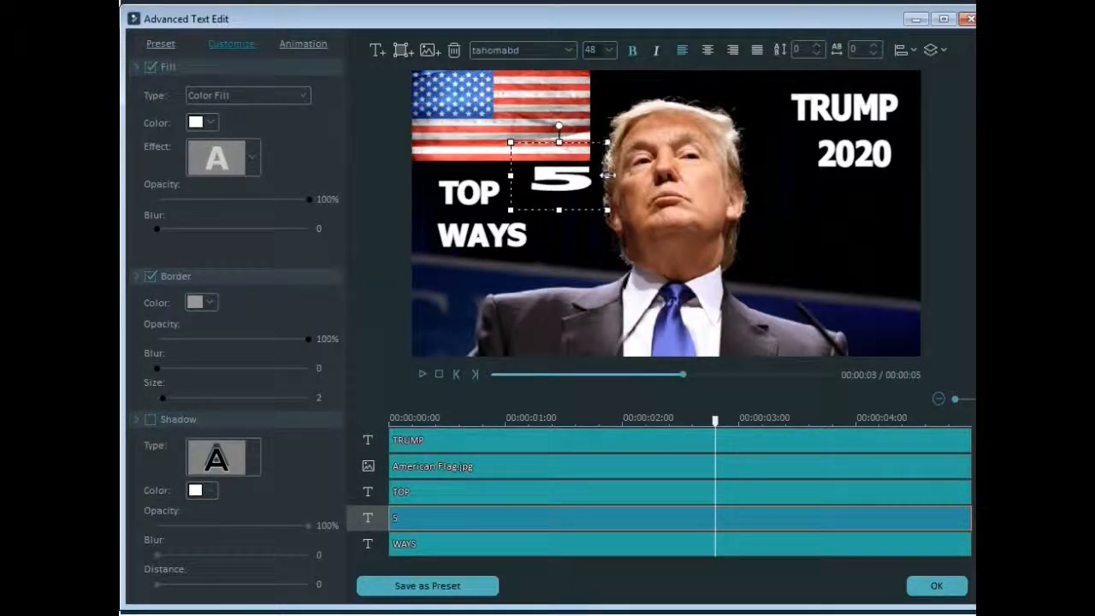
pyautogui.moveTo(558, 210); pyautogui.dragTo(568, 254)
pyautogui.moveTo(559, 142); pyautogui.dragTo(565, 115)
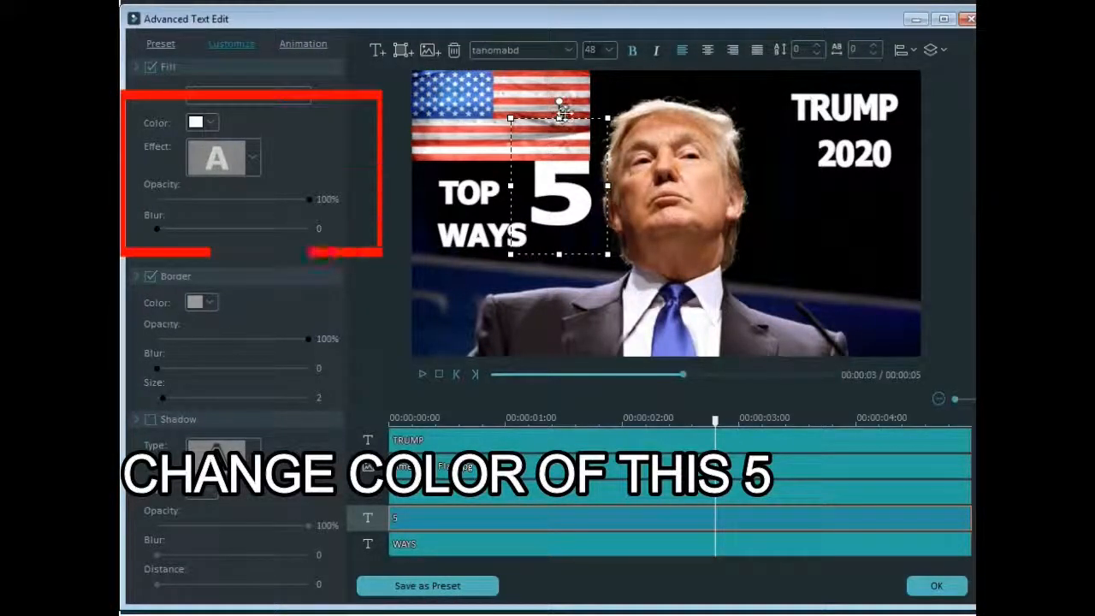
# Change the fill color of the "5" to yellow and deselect it
pyautogui.doubleClick(571, 204)
pyautogui.click(210, 123)
pyautogui.click(224, 185)
pyautogui.click(575, 279)
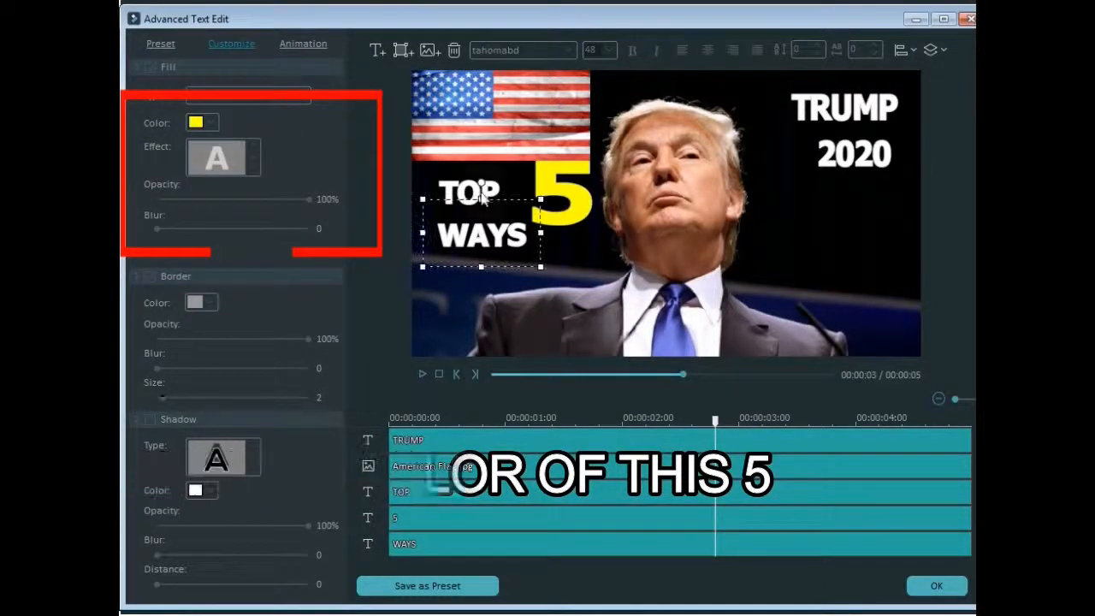
# Move "TOP" up under the flag beside the "5", and bring "WAYS" up close beneath it
pyautogui.click(505, 495)
pyautogui.moveTo(469, 153); pyautogui.dragTo(489, 140)
pyautogui.click(442, 543)
pyautogui.moveTo(484, 236); pyautogui.dragTo(481, 209)
pyautogui.click(590, 312)
# Widen the "WAYS" text on both sides so it reaches the "5"
pyautogui.click(511, 222)
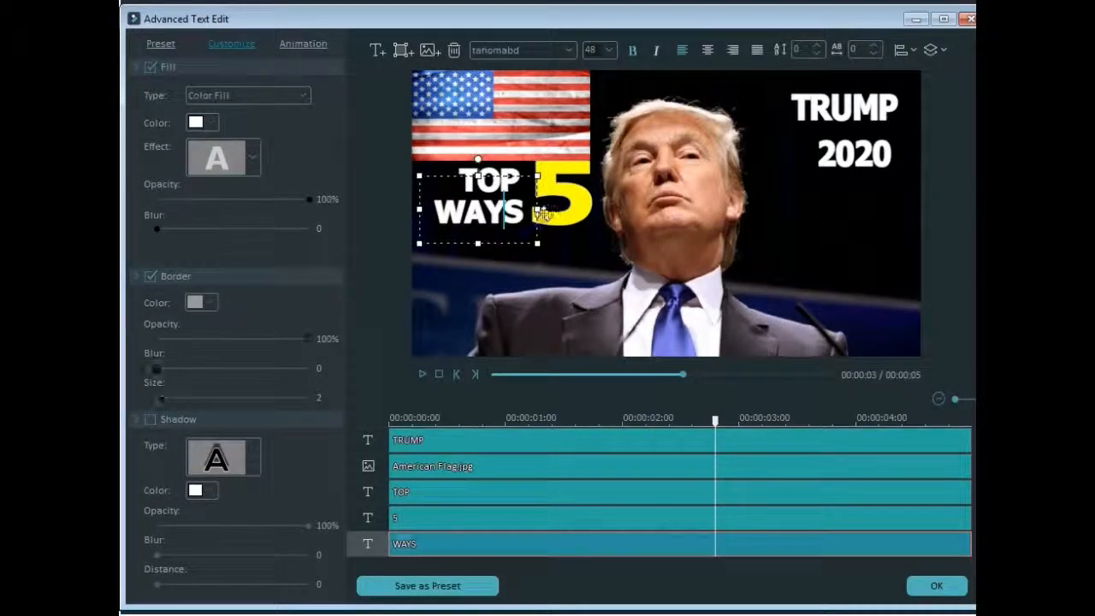
pyautogui.moveTo(543, 209); pyautogui.dragTo(546, 209)
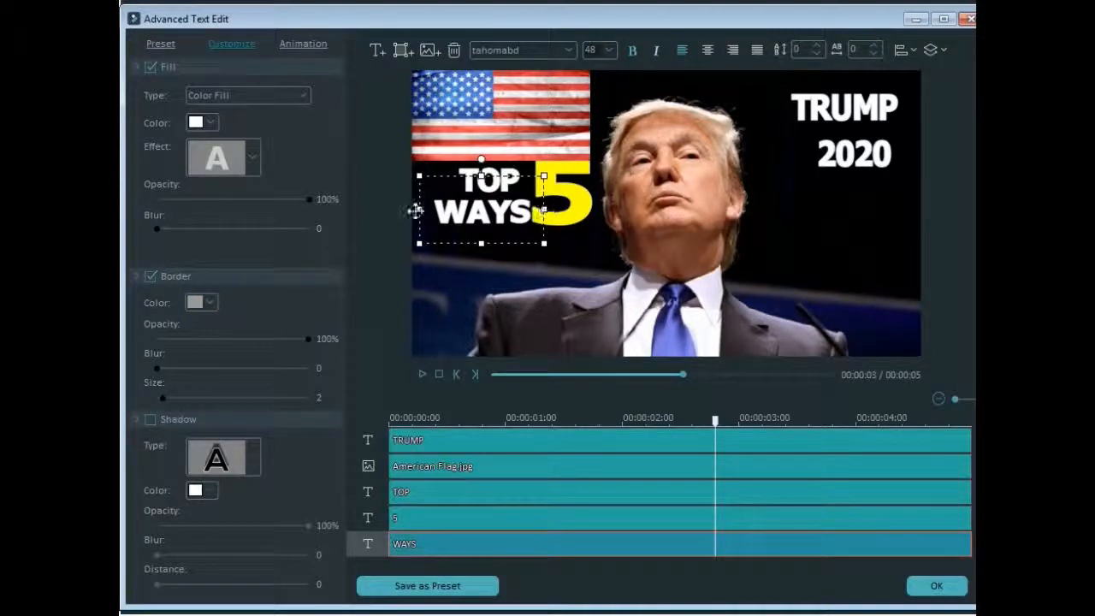
pyautogui.moveTo(417, 208); pyautogui.dragTo(413, 208)
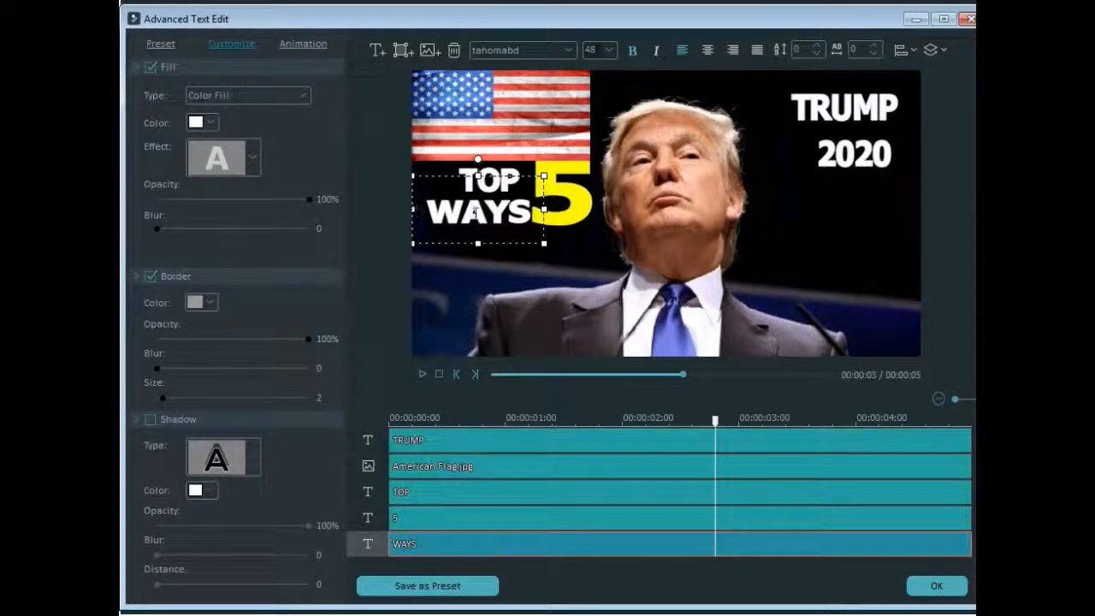
# Give "WAYS" a green fill and a green border of size 3
pyautogui.doubleClick(477, 211)
pyautogui.click(208, 123)
pyautogui.click(231, 175)
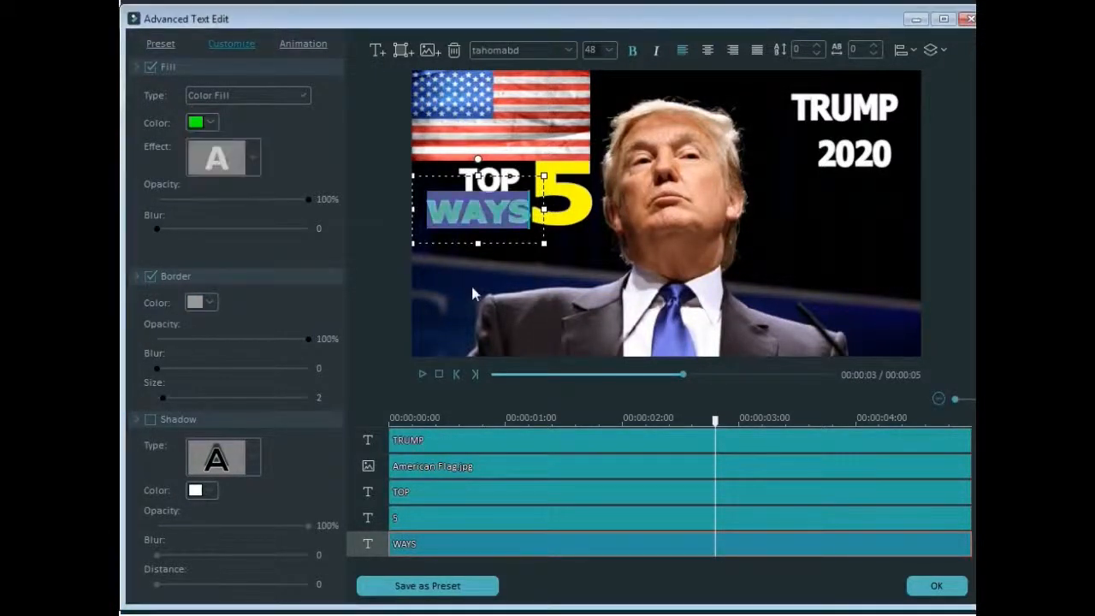
pyautogui.click(210, 302)
pyautogui.click(232, 355)
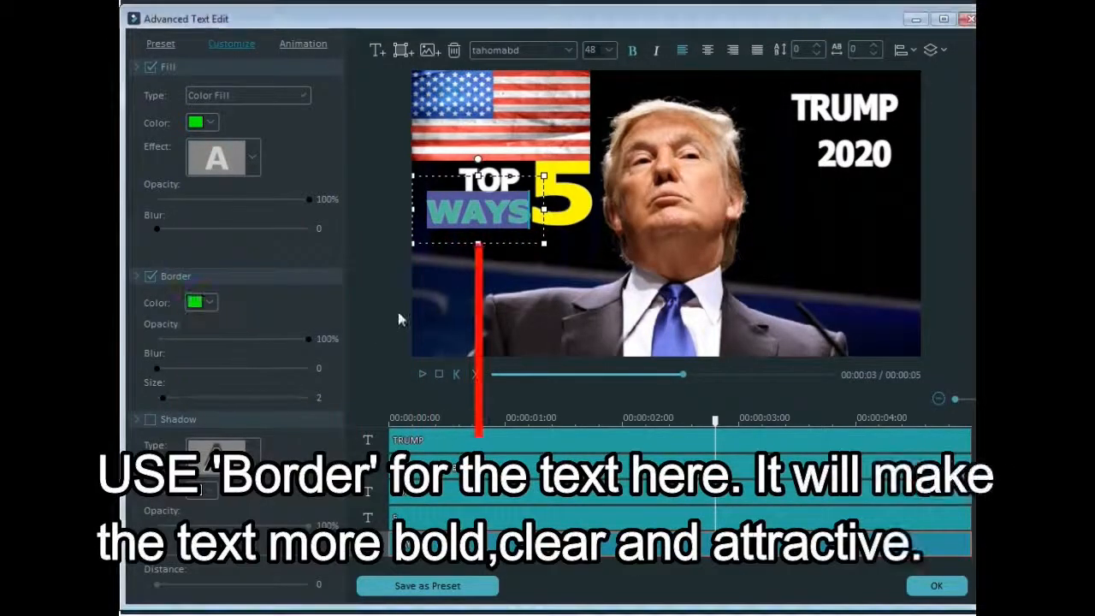
pyautogui.moveTo(162, 397); pyautogui.dragTo(166, 398)
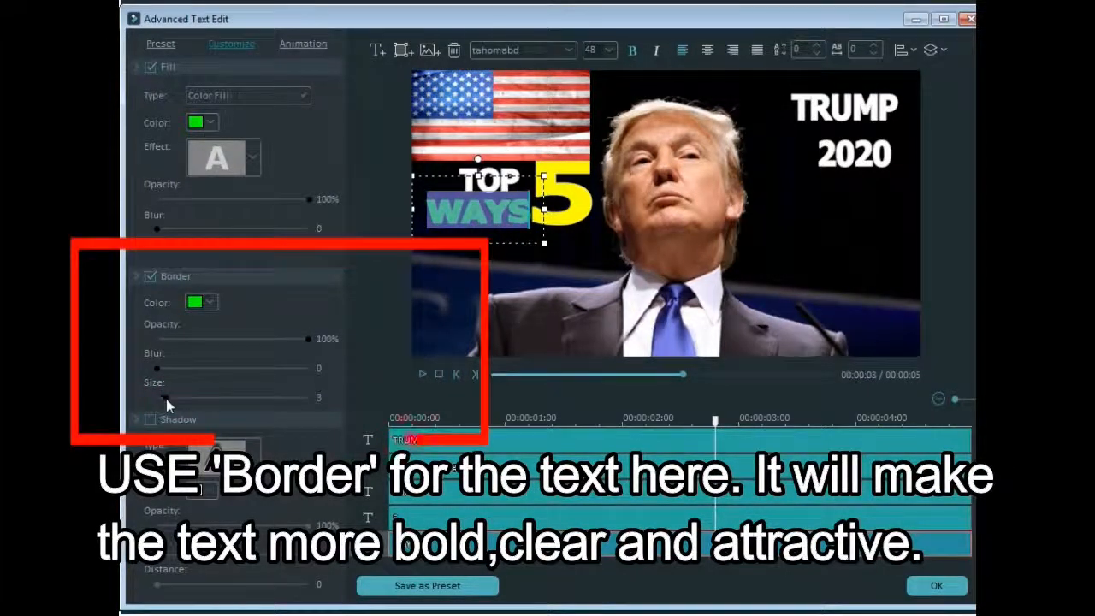
pyautogui.click(468, 300)
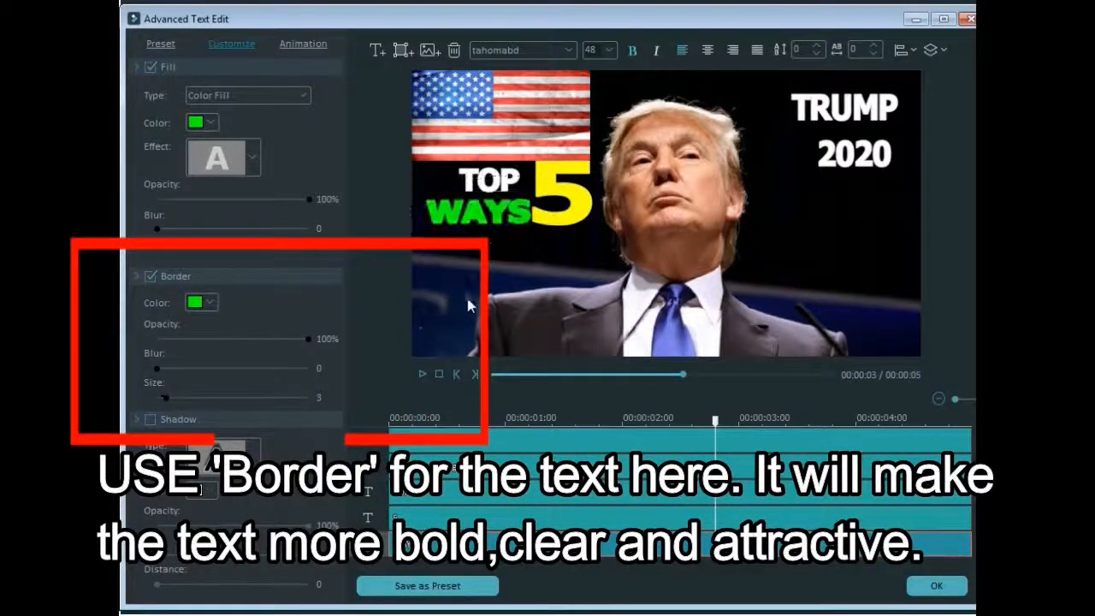
# Give "TOP" a green fill and a green border of size 4
pyautogui.click(505, 186)
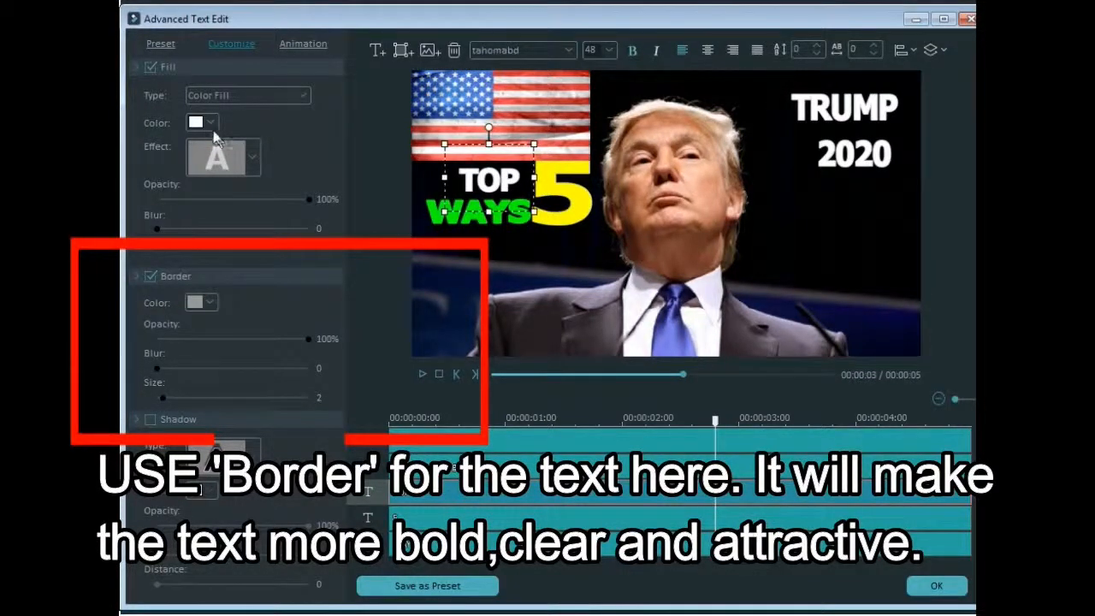
pyautogui.click(205, 122)
pyautogui.click(229, 172)
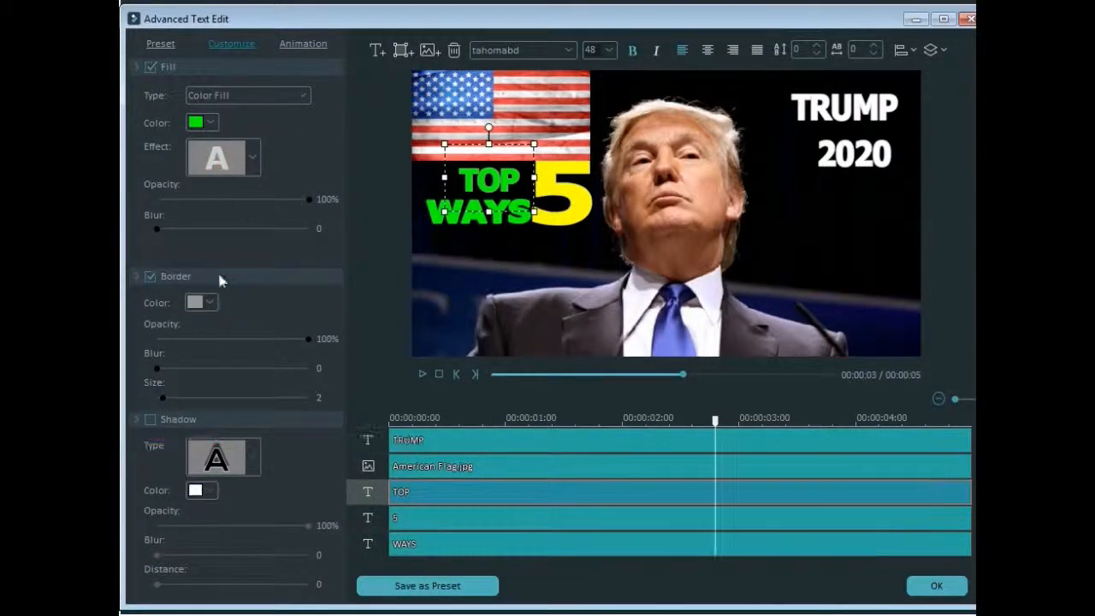
pyautogui.click(167, 398)
pyautogui.click(205, 302)
pyautogui.click(229, 352)
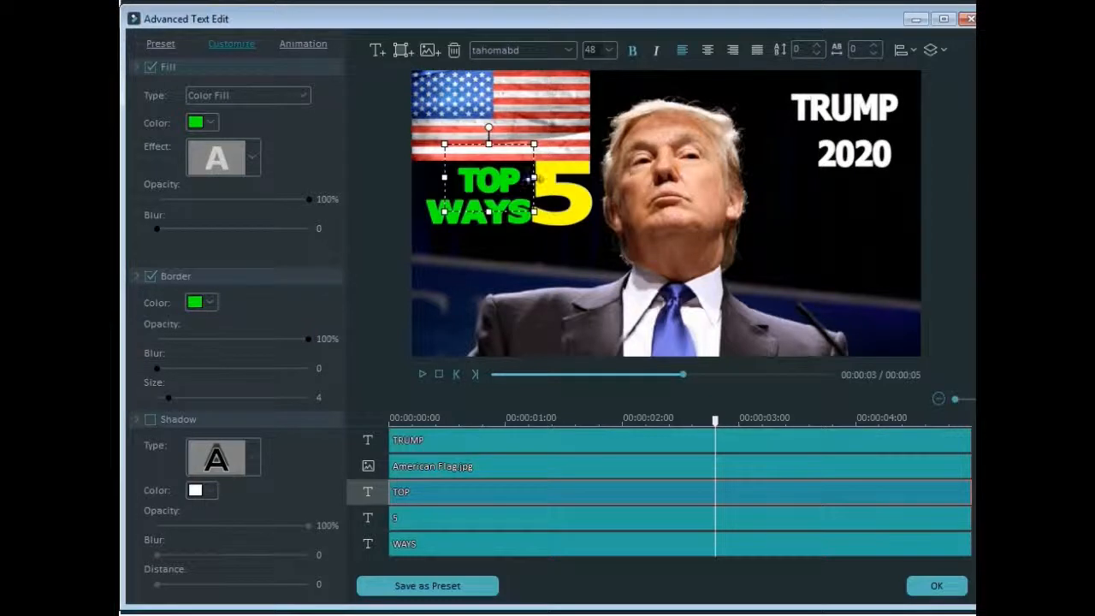
# Widen the "TOP" text on both sides to fit above "WAYS" and clear the selection
pyautogui.moveTo(537, 178); pyautogui.dragTo(545, 179)
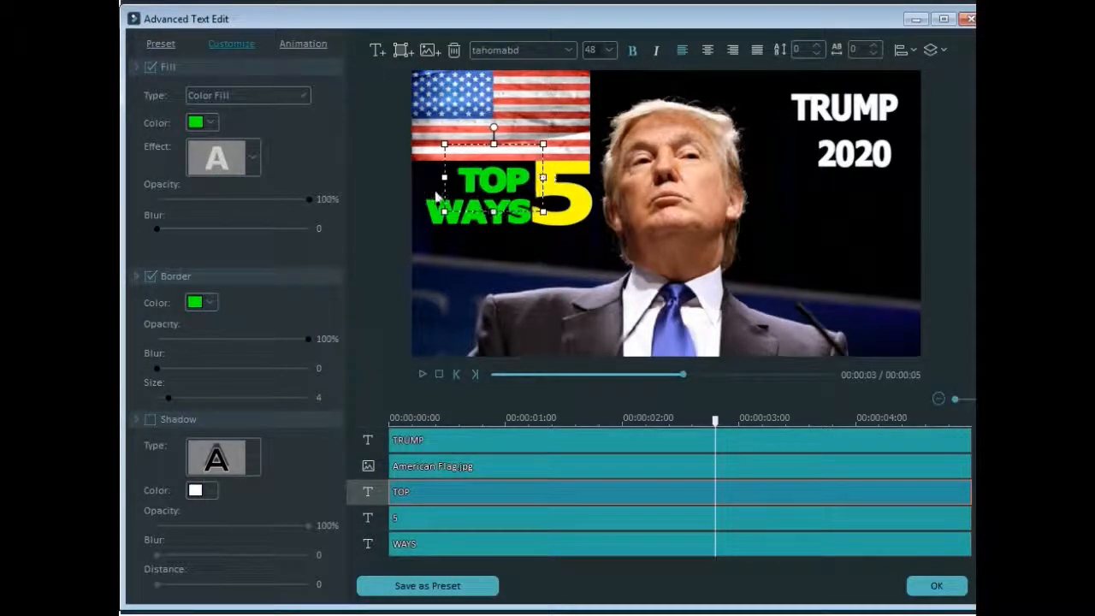
pyautogui.moveTo(443, 178); pyautogui.dragTo(432, 178)
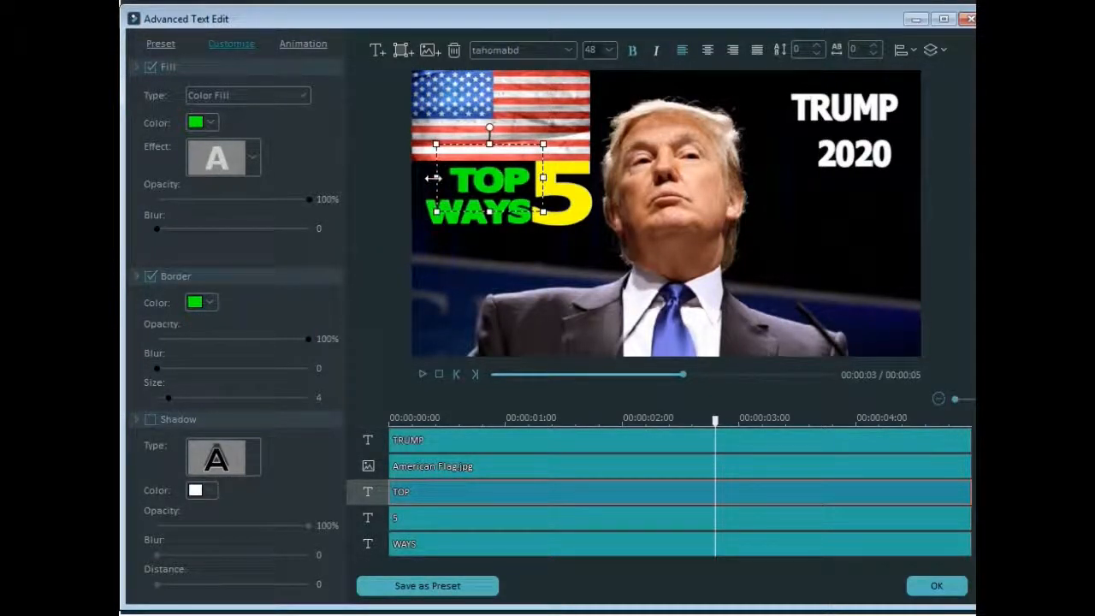
pyautogui.click(509, 242)
pyautogui.click(596, 314)
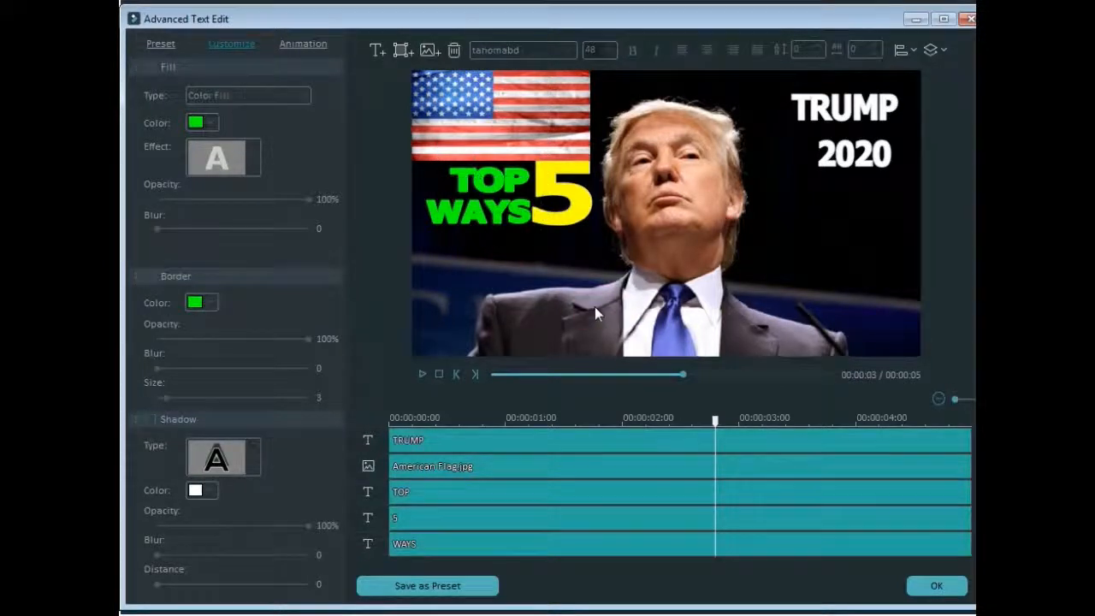
# Change the fill color of the "WAYS" text to white and clear the selection
pyautogui.click(503, 216)
pyautogui.click(436, 543)
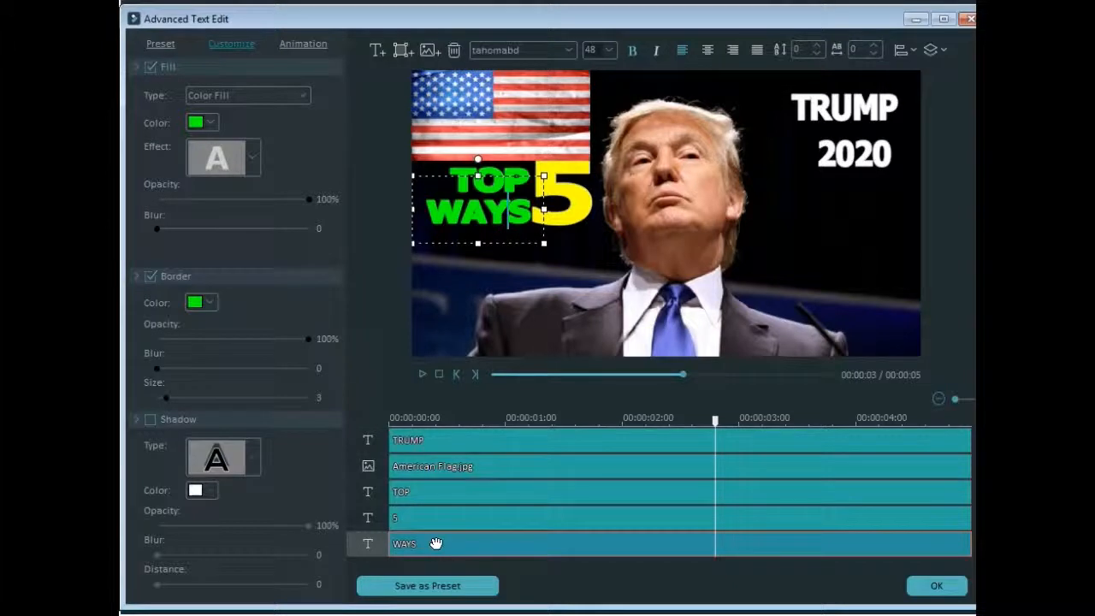
pyautogui.click(207, 122)
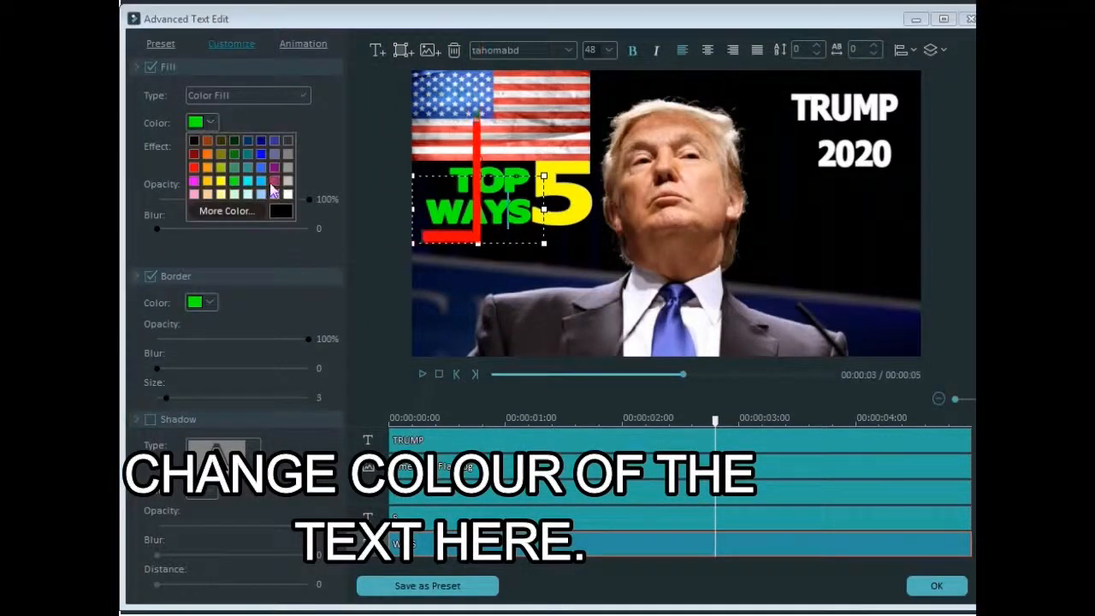
pyautogui.click(288, 195)
pyautogui.click(454, 269)
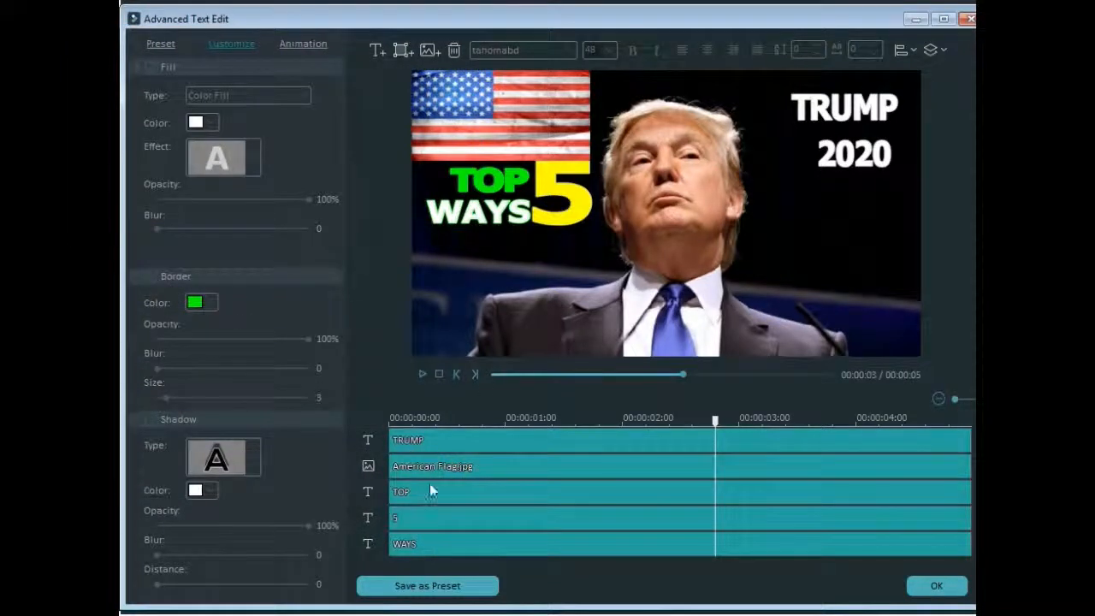
# Change the border color of the "WAYS" text to white and clear the selection
pyautogui.click(425, 541)
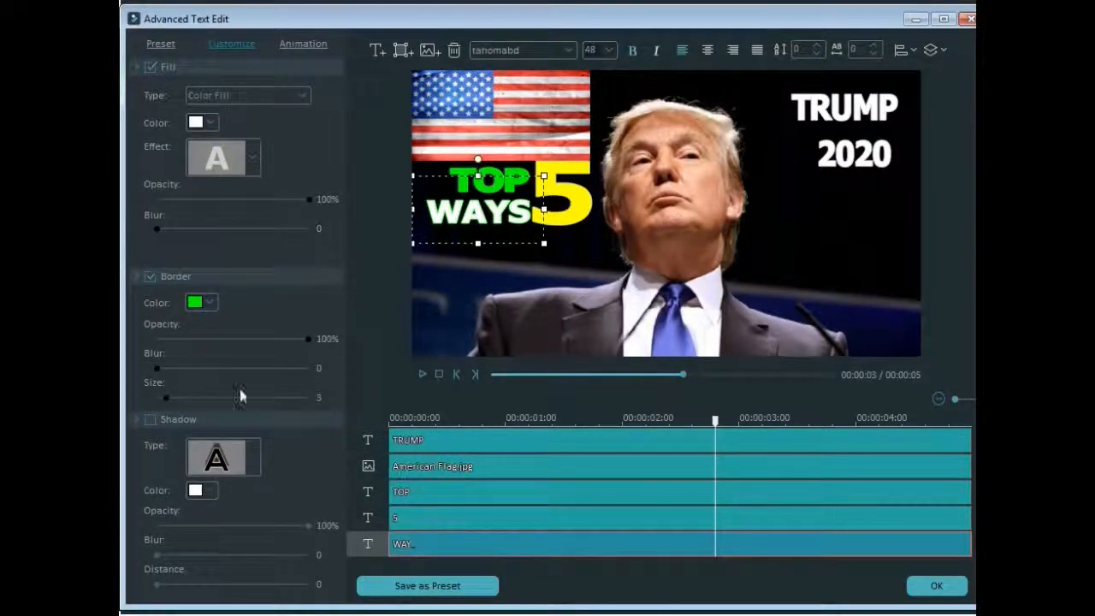
pyautogui.click(210, 304)
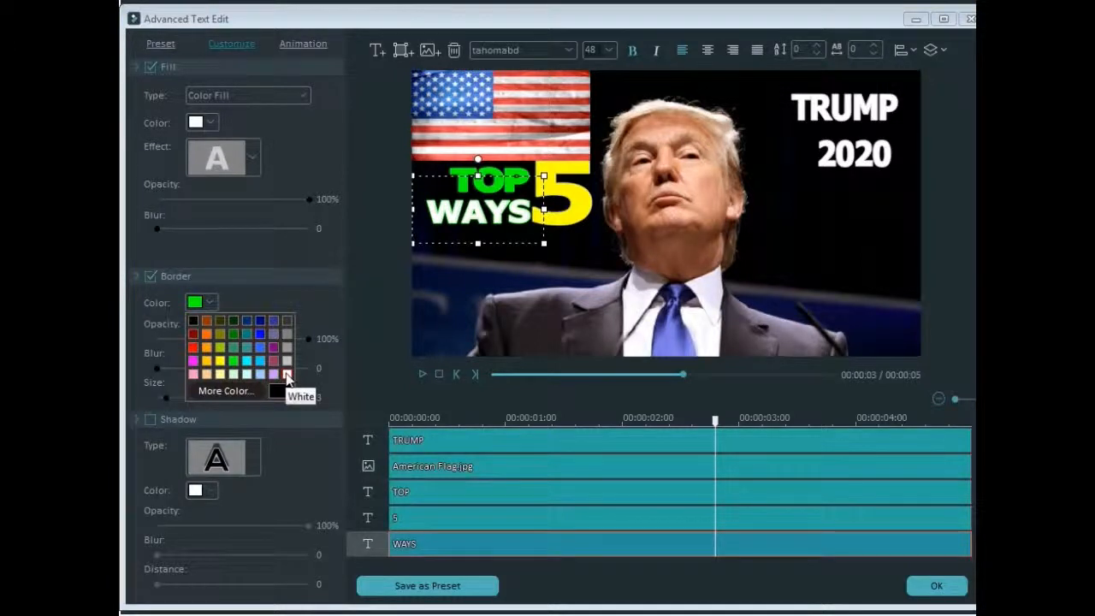
pyautogui.click(234, 361)
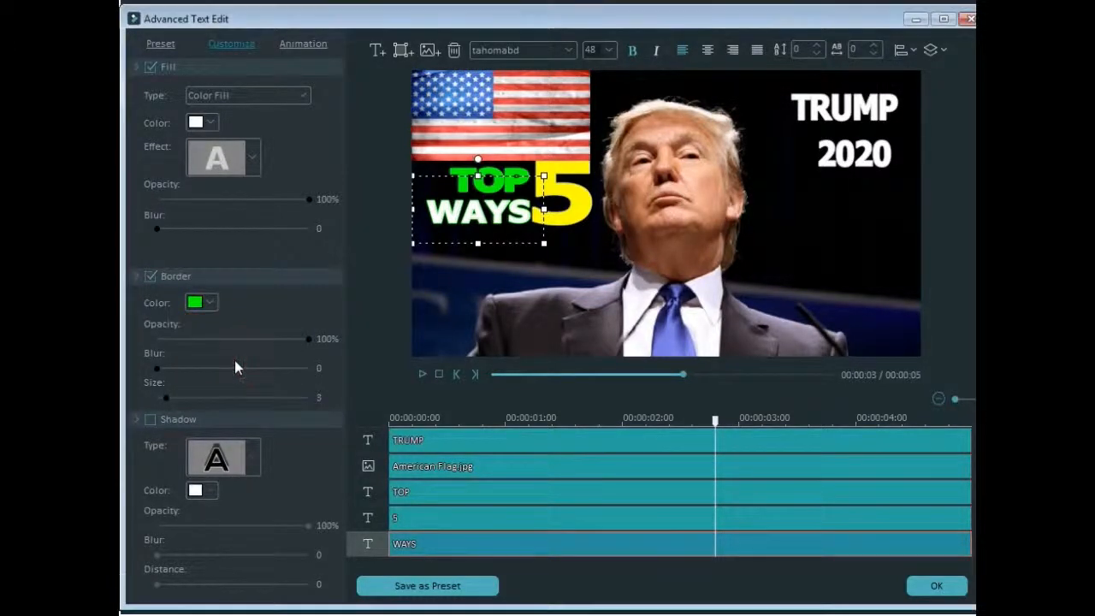
pyautogui.click(210, 302)
pyautogui.click(287, 373)
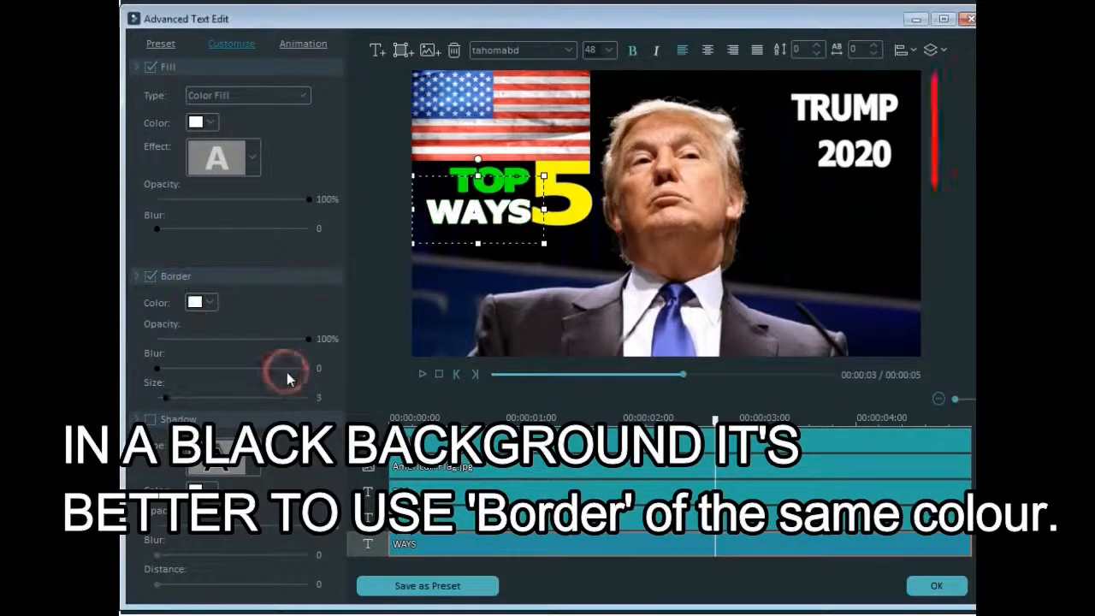
pyautogui.click(592, 265)
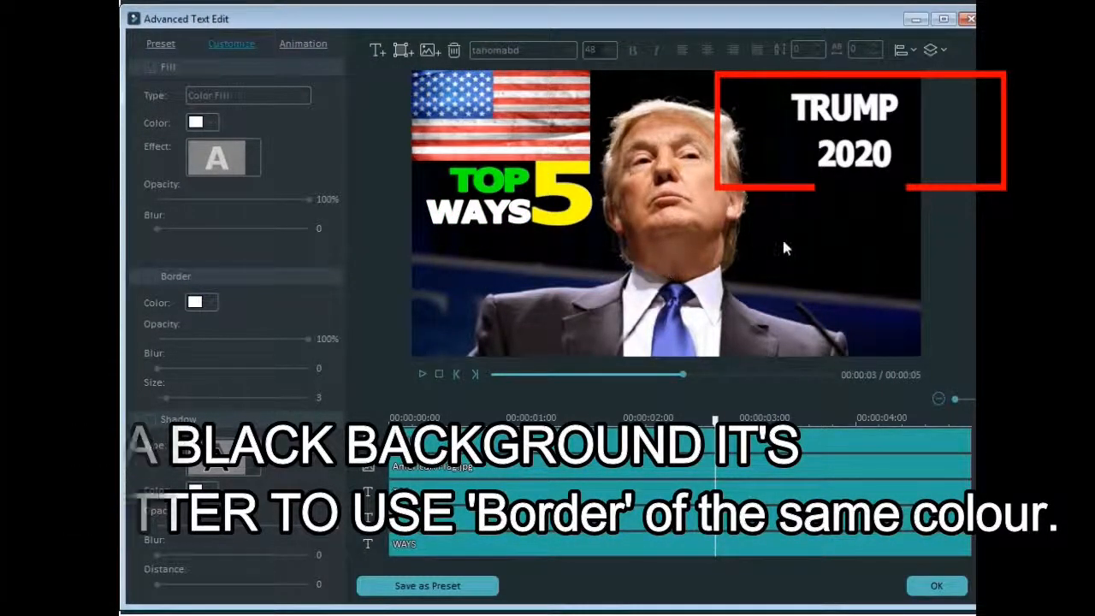
# Set the border color of the whole "TRUMP 2020" text to white and clear the selection
pyautogui.click(495, 479)
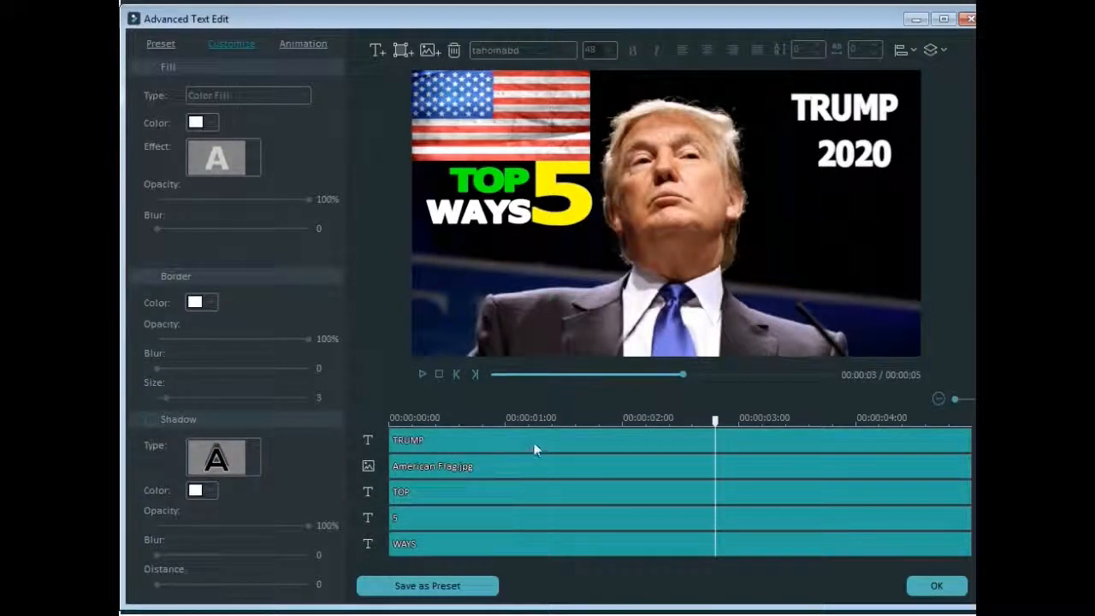
pyautogui.click(534, 449)
pyautogui.click(835, 164)
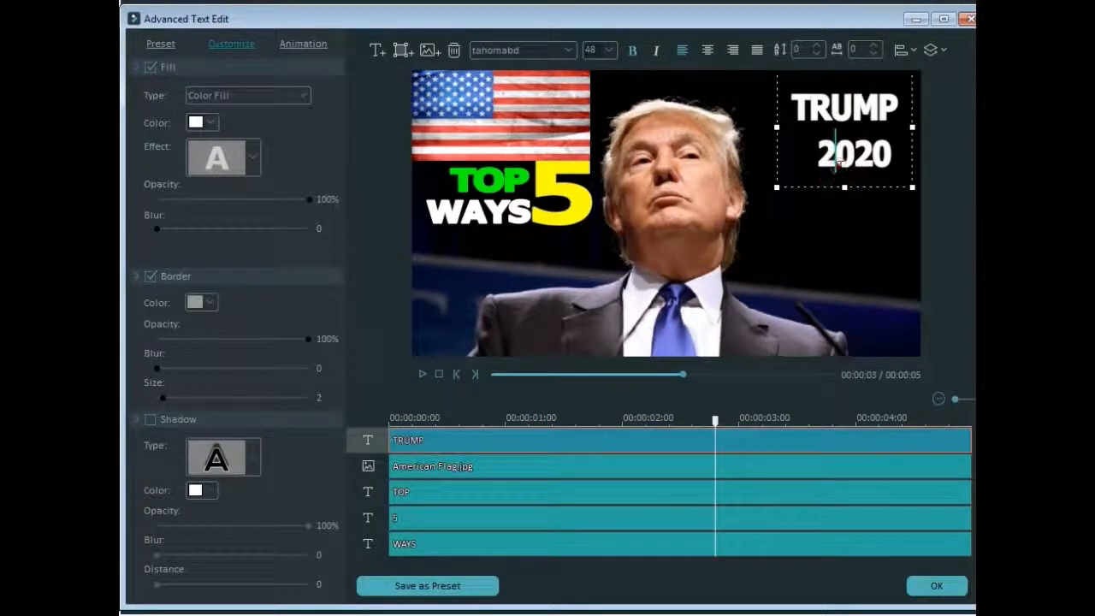
pyautogui.hotkey('ctrl', 'a')
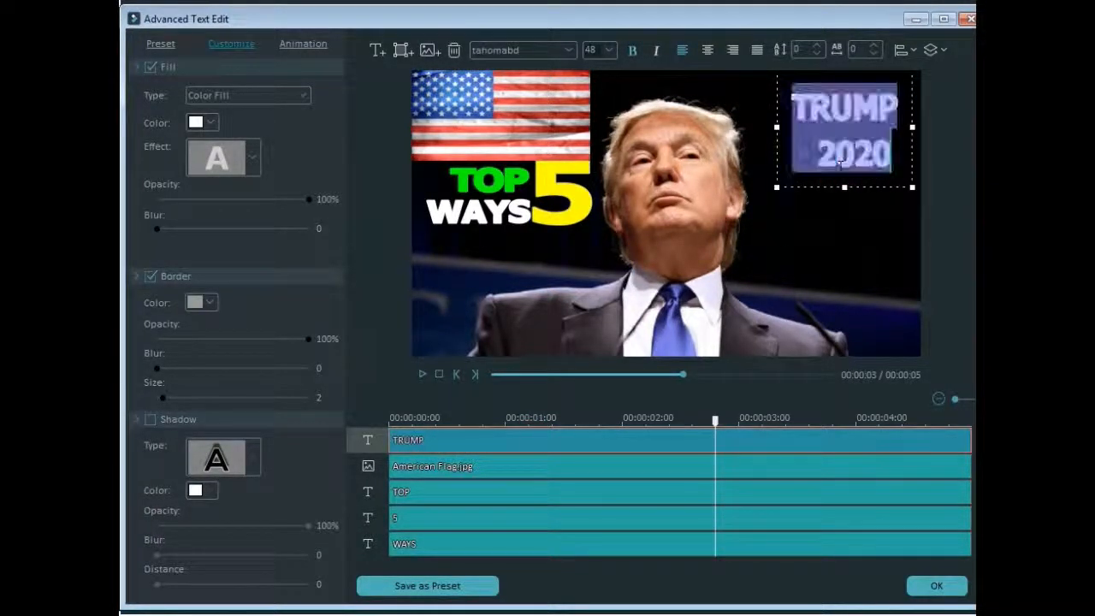
pyautogui.click(210, 304)
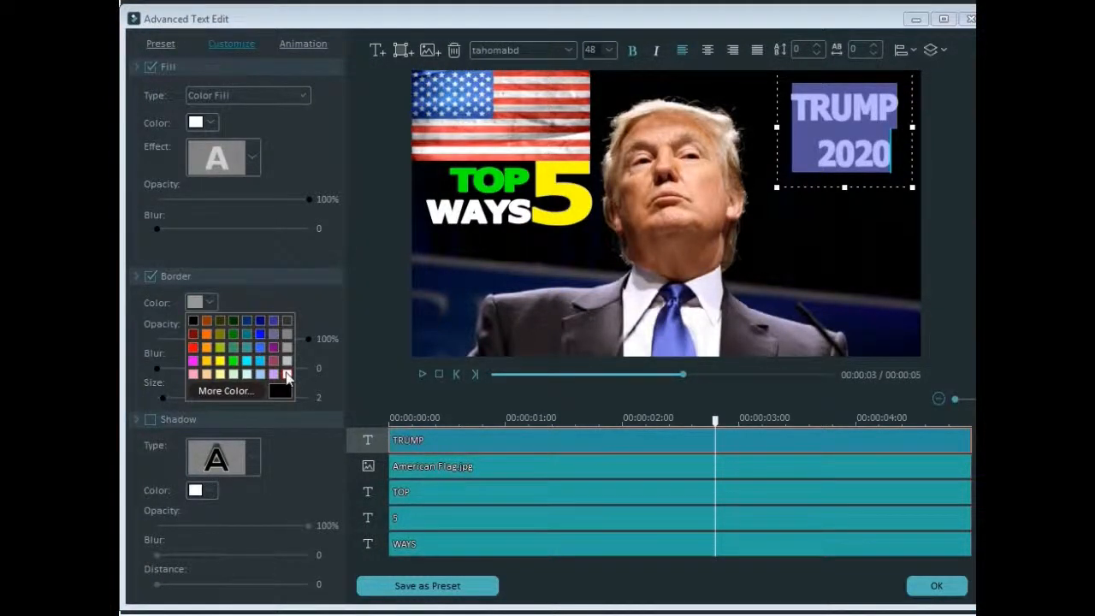
pyautogui.click(286, 374)
pyautogui.click(676, 283)
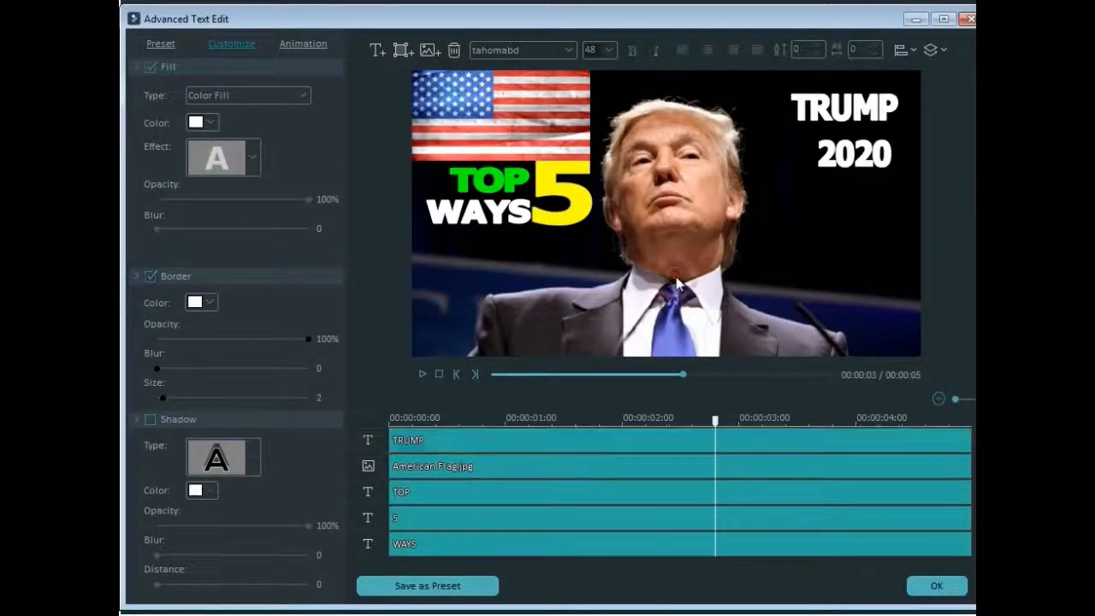
# Set the border size of the "TRUMP 2020" text to 3
pyautogui.doubleClick(868, 109)
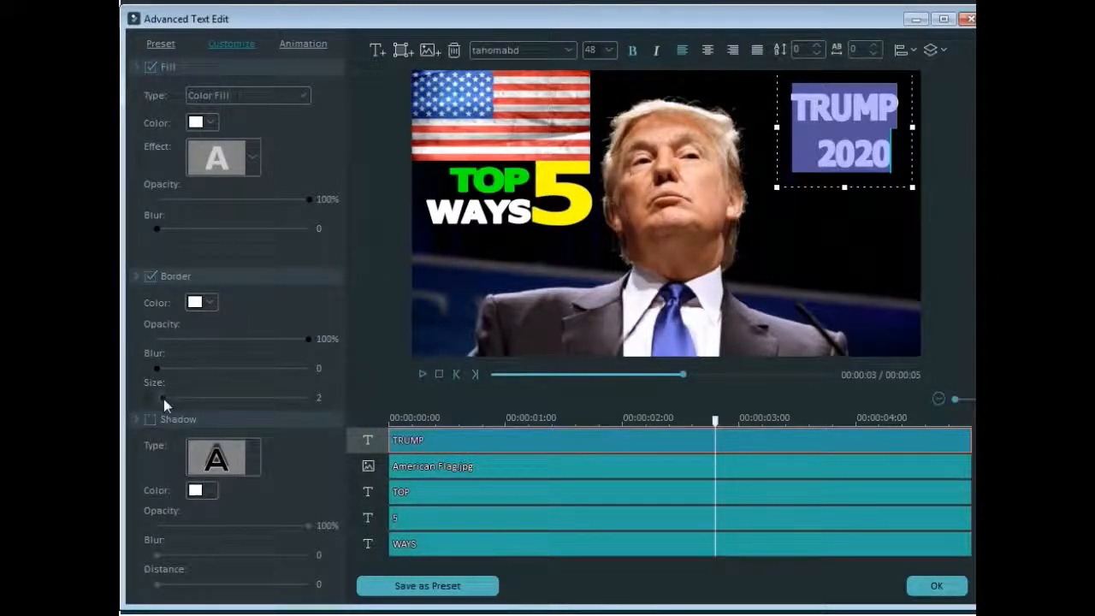
pyautogui.moveTo(168, 398); pyautogui.dragTo(169, 399)
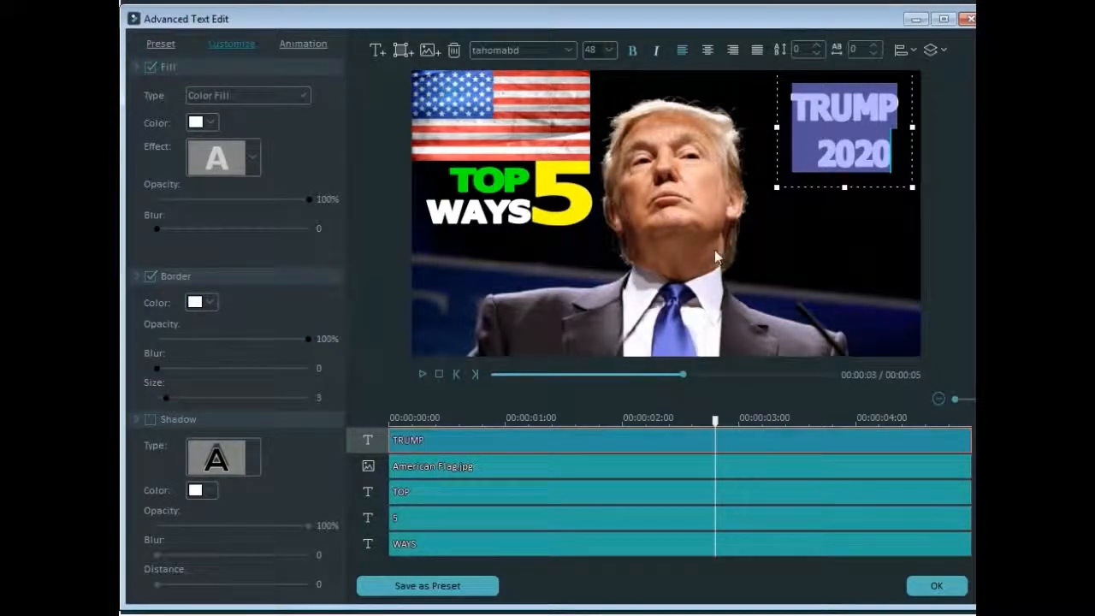
pyautogui.click(763, 244)
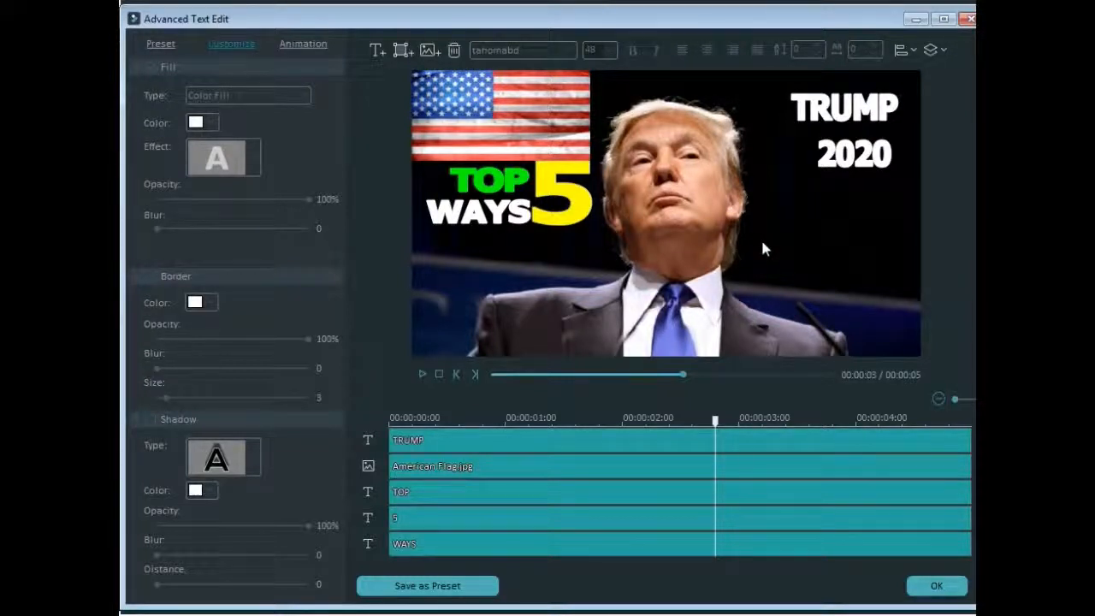
# Change the fill color of the whole "TRUMP 2020" text to green
pyautogui.click(858, 163)
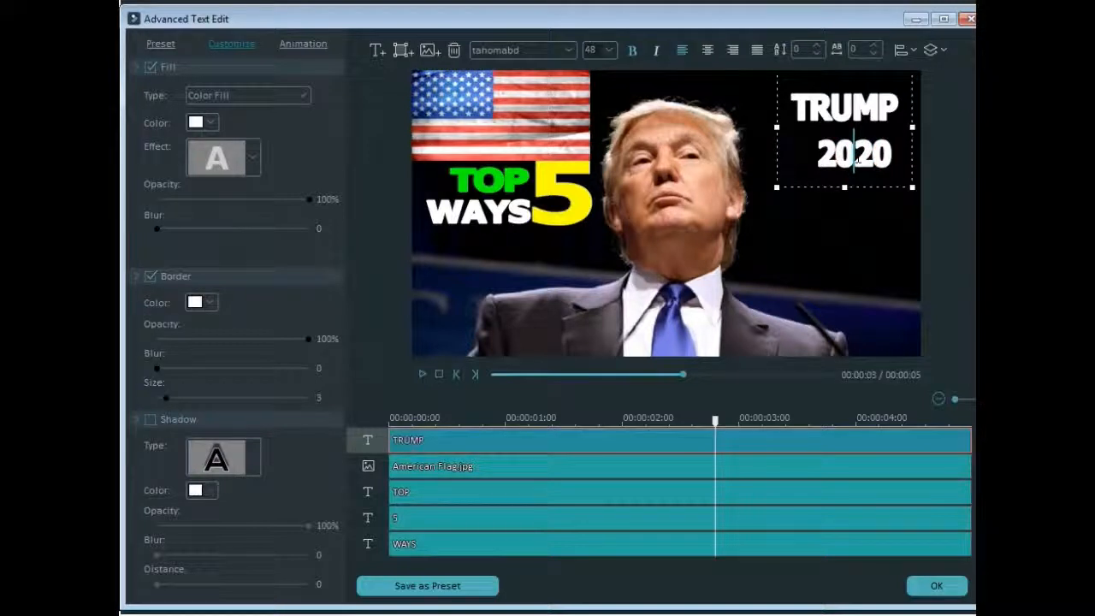
pyautogui.hotkey('ctrl', 'a')
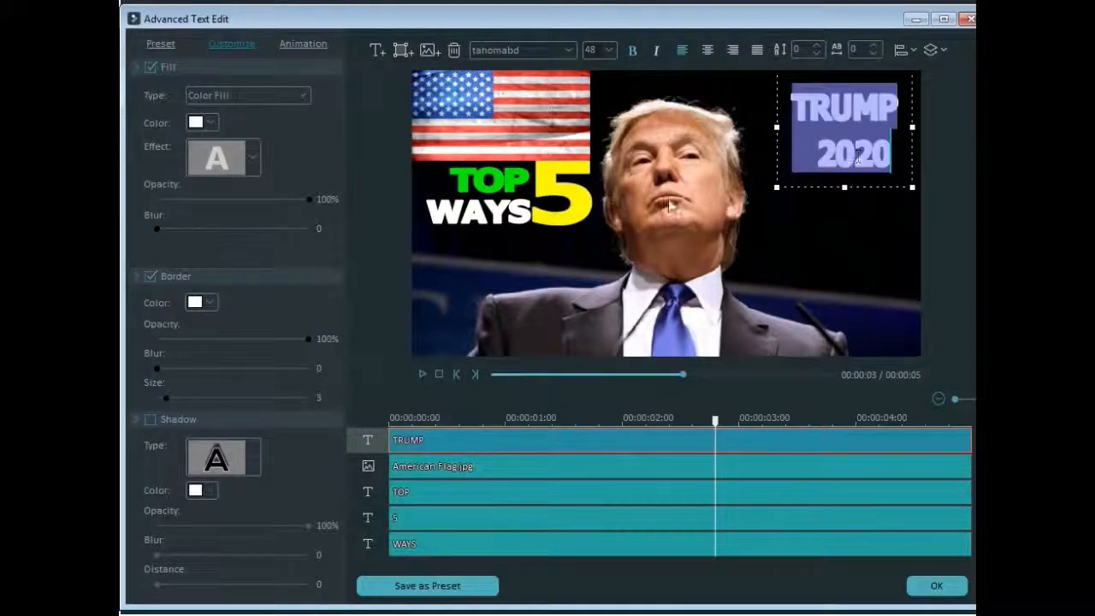
pyautogui.click(210, 122)
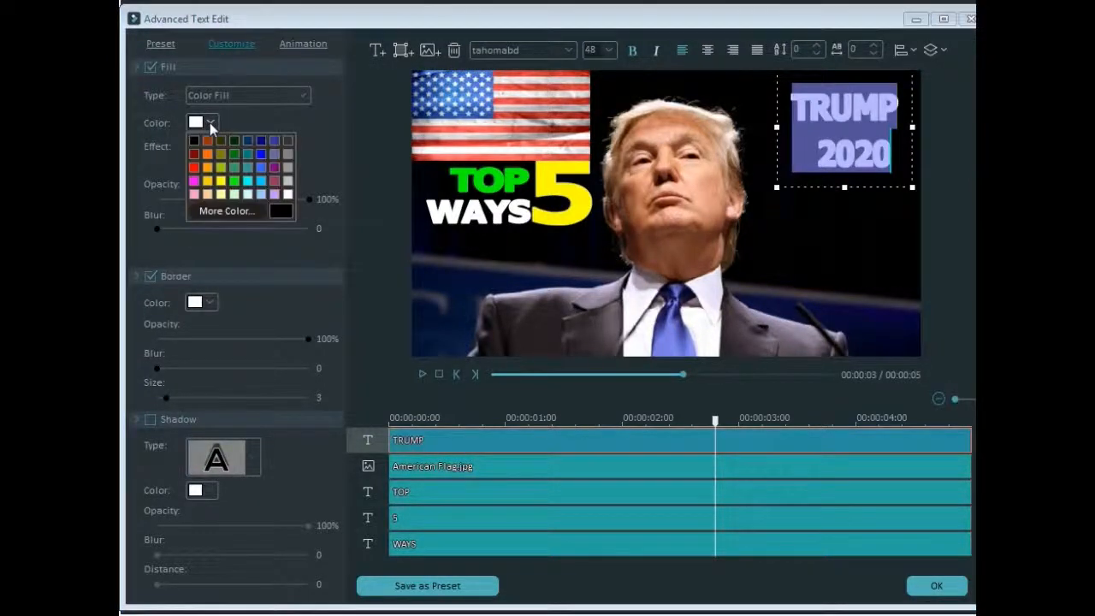
pyautogui.click(234, 181)
# Play the title preview briefly and apply the advanced text edits
pyautogui.click(422, 373)
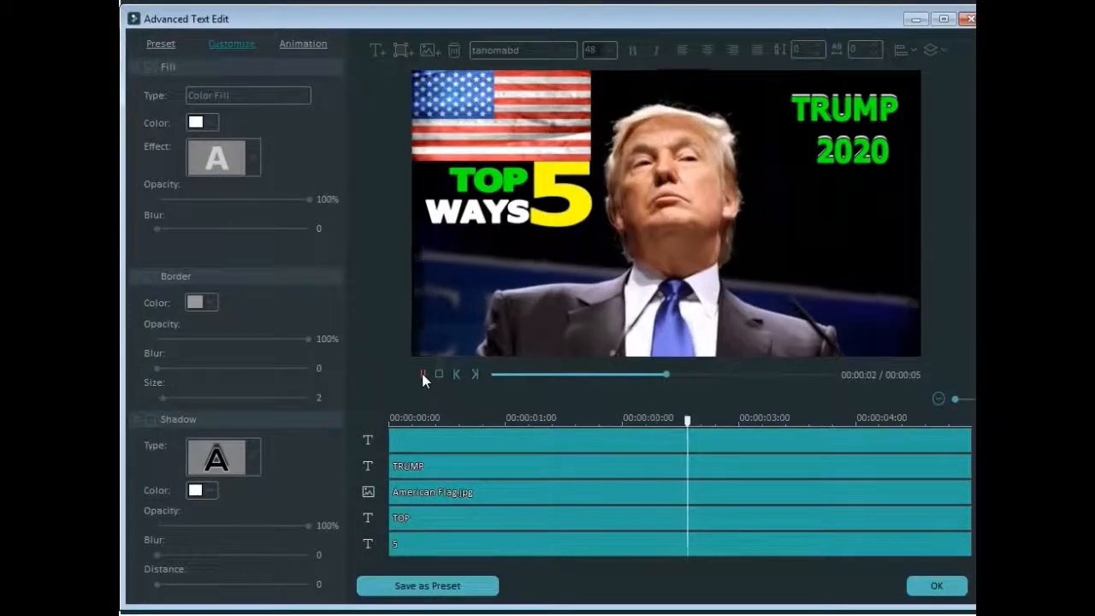
pyautogui.click(421, 373)
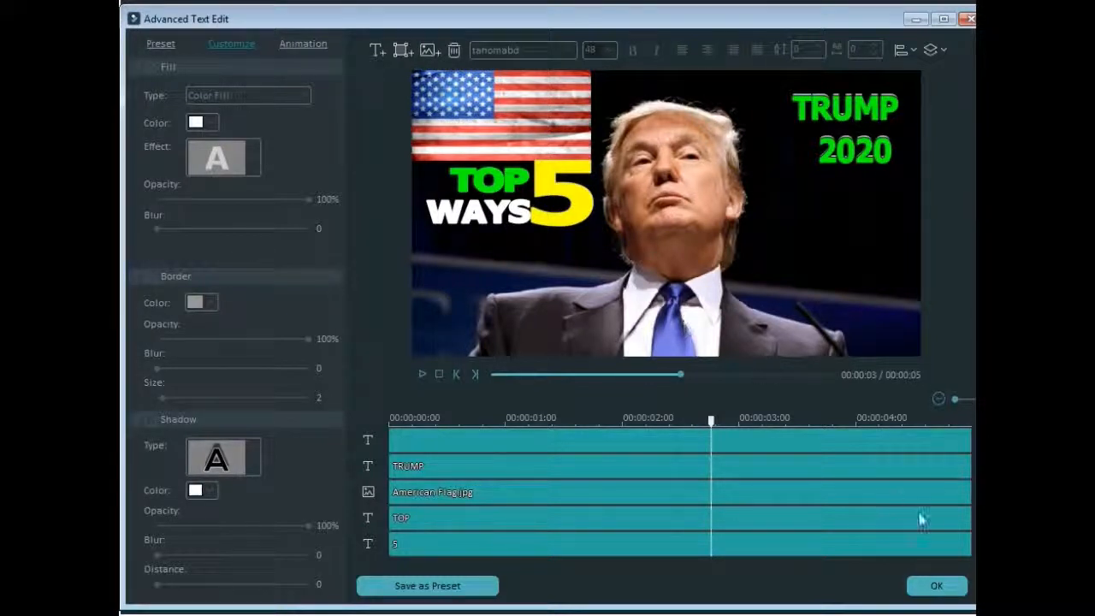
pyautogui.click(938, 585)
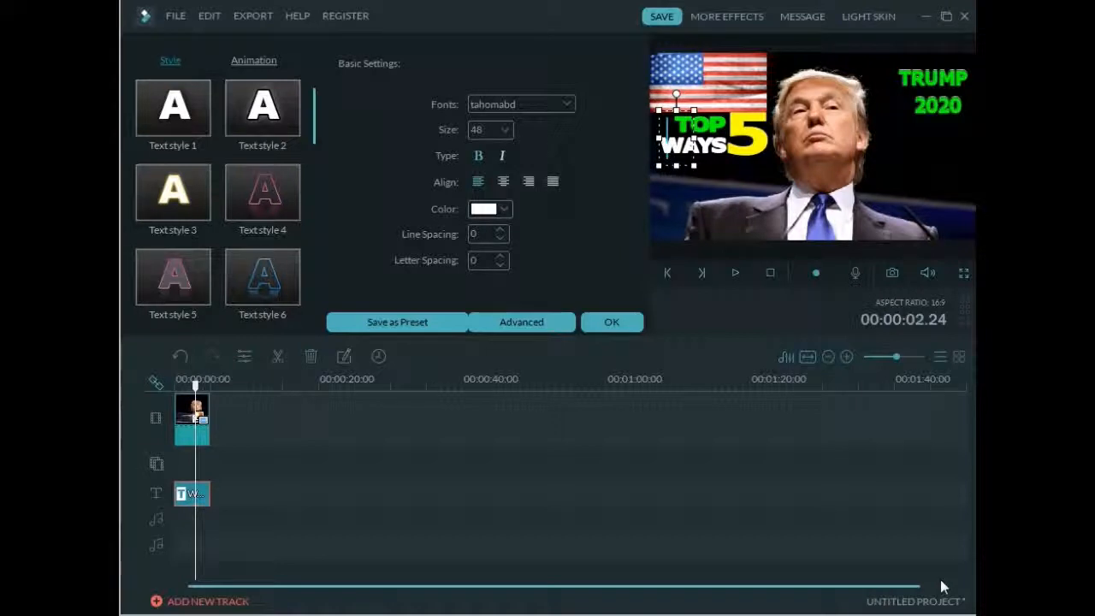
# Show the preview full screen, rewind slightly and take a snapshot of the thumbnail frame
pyautogui.click(964, 273)
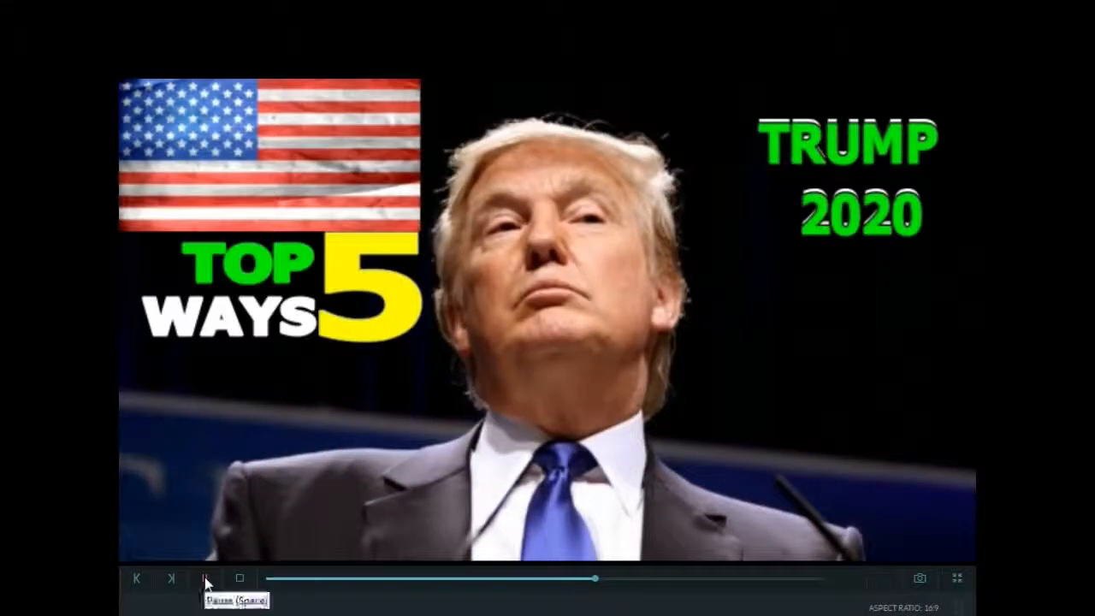
pyautogui.moveTo(598, 583); pyautogui.dragTo(558, 583)
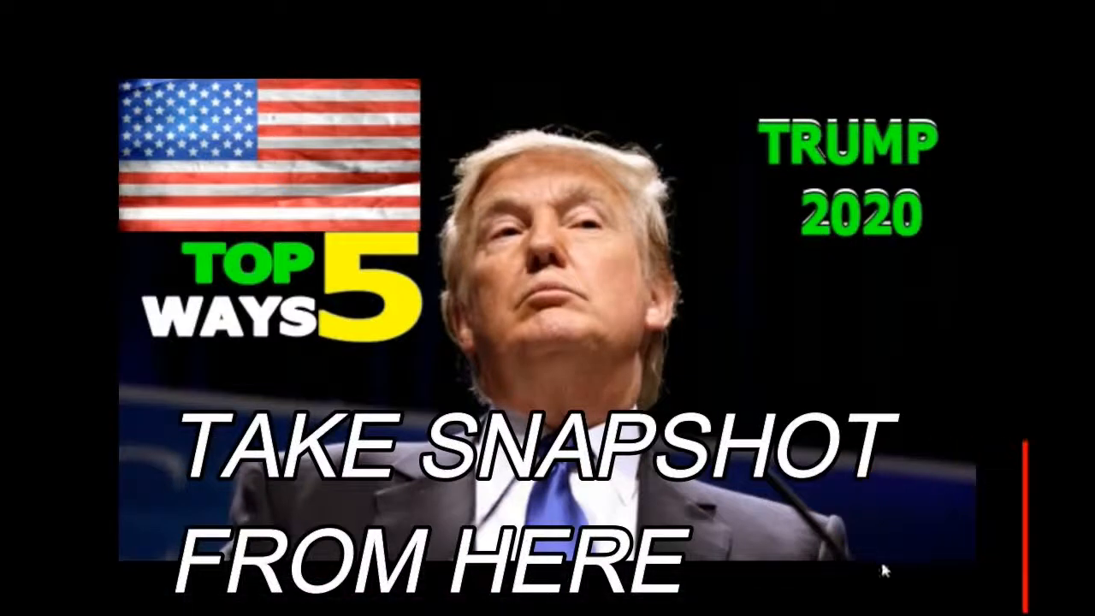
pyautogui.click(921, 582)
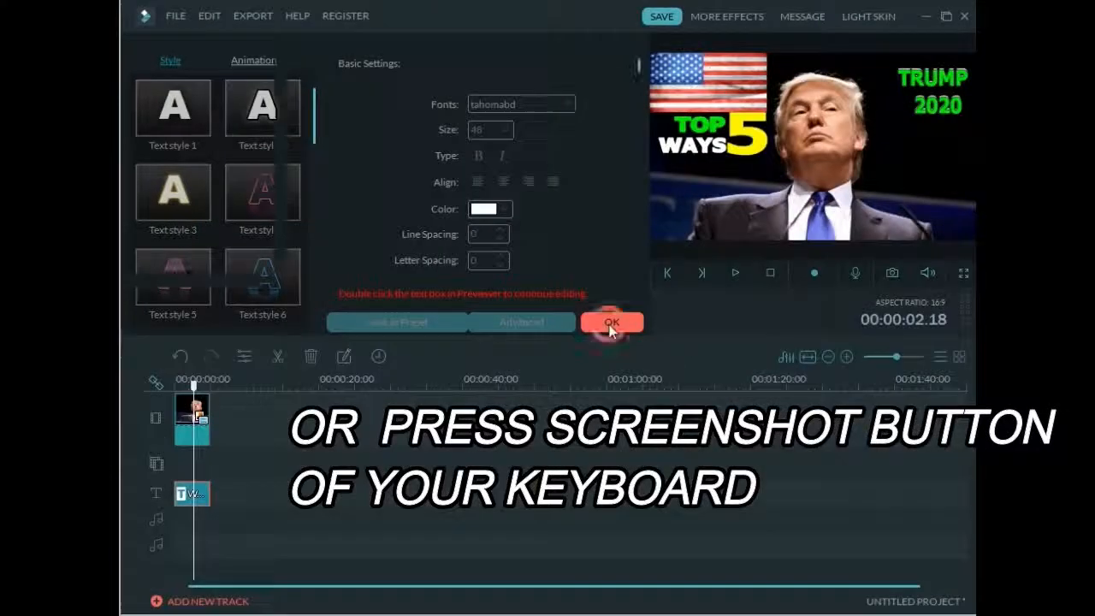
# Finish the text editing and select the captured snapshot in the media album
pyautogui.click(611, 325)
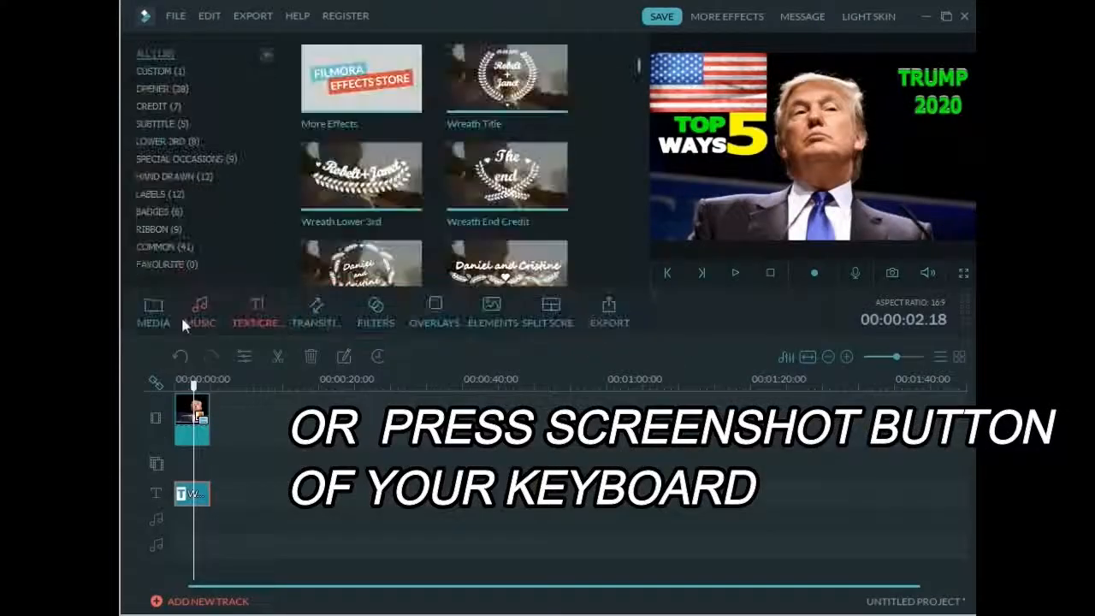
pyautogui.click(153, 310)
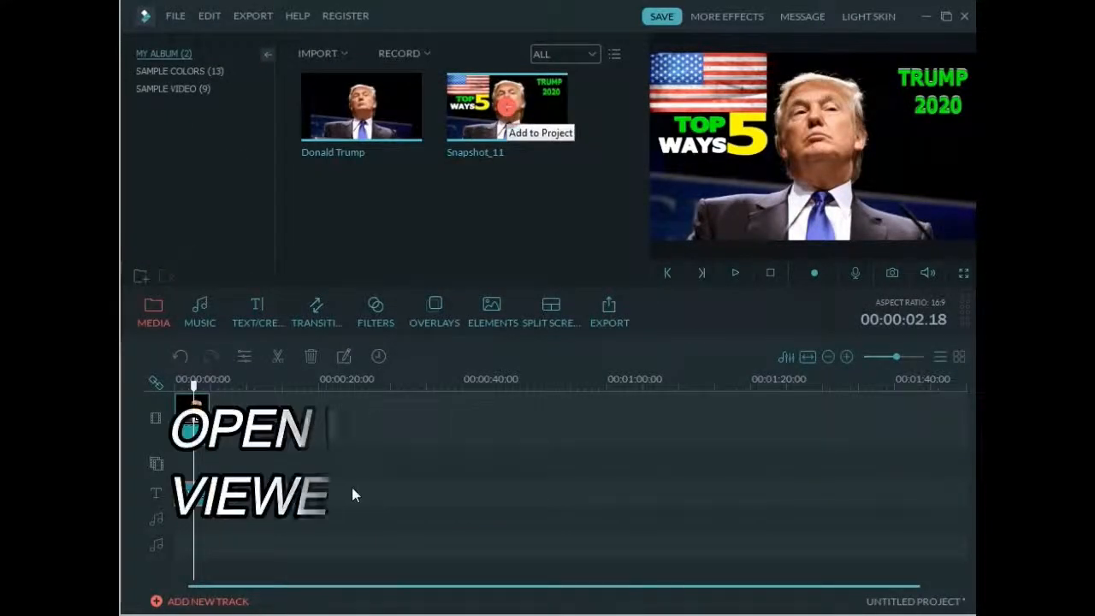
pyautogui.click(507, 107)
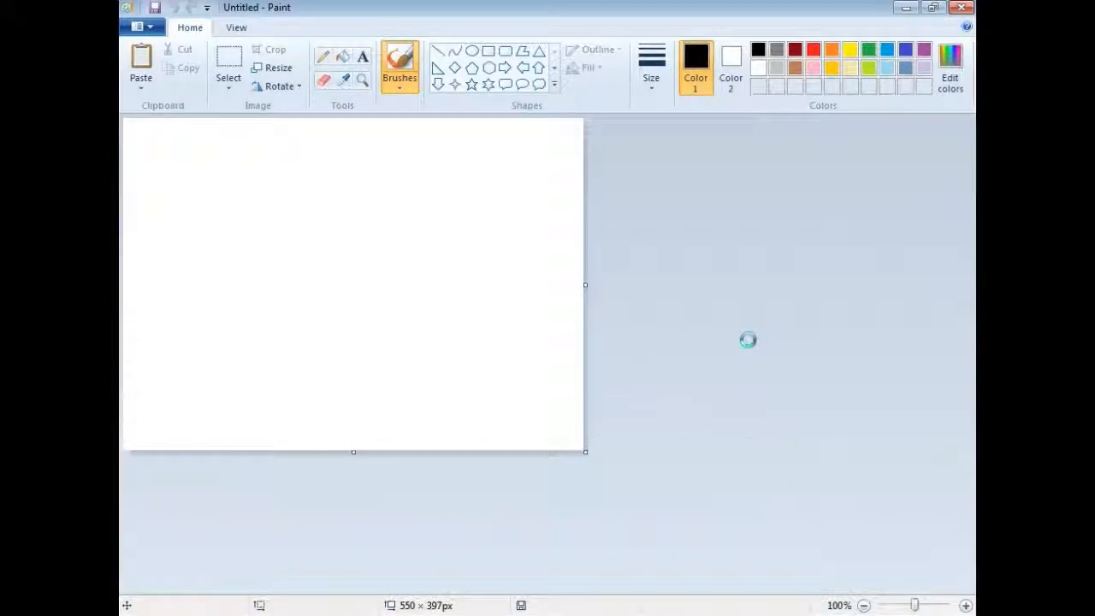
# Switch to Paint, paste the screenshot and select the thumbnail area without the black bars, about 1002 × 576 px
pyautogui.hotkey('ctrl', 'v')
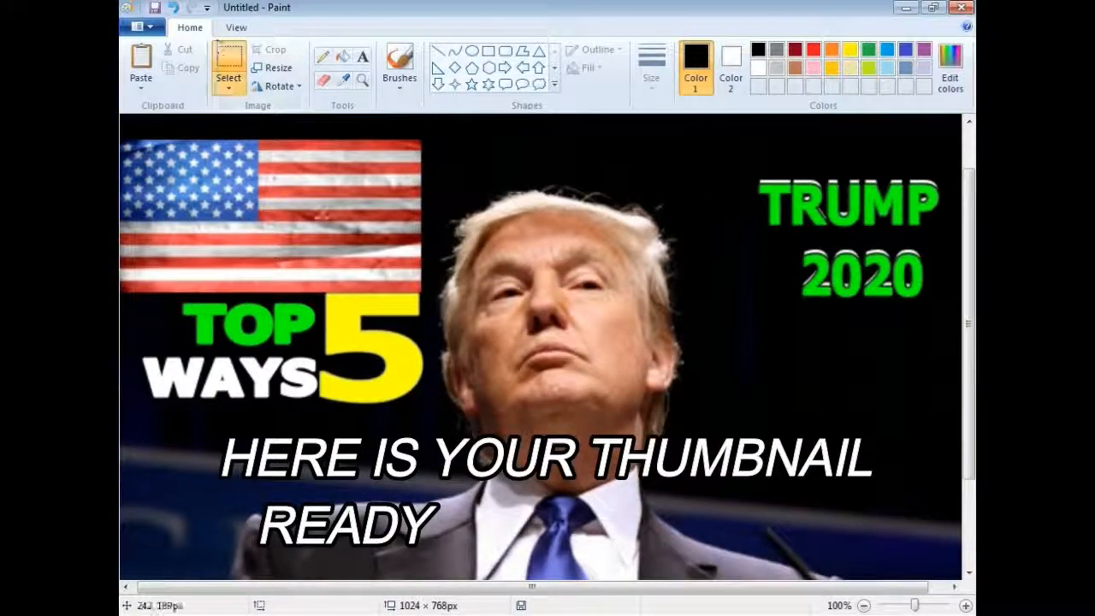
pyautogui.moveTo(122, 141); pyautogui.dragTo(676, 572)
pyautogui.hotkey('ctrl', 'z')
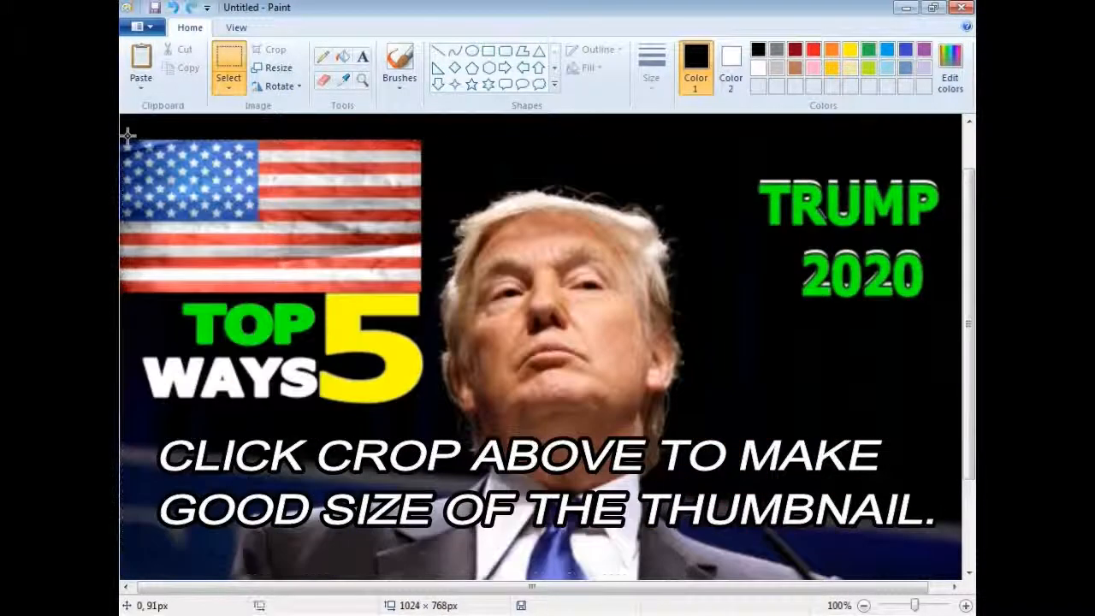
pyautogui.moveTo(122, 140); pyautogui.dragTo(971, 615)
pyautogui.scroll(-3, 541, 347)
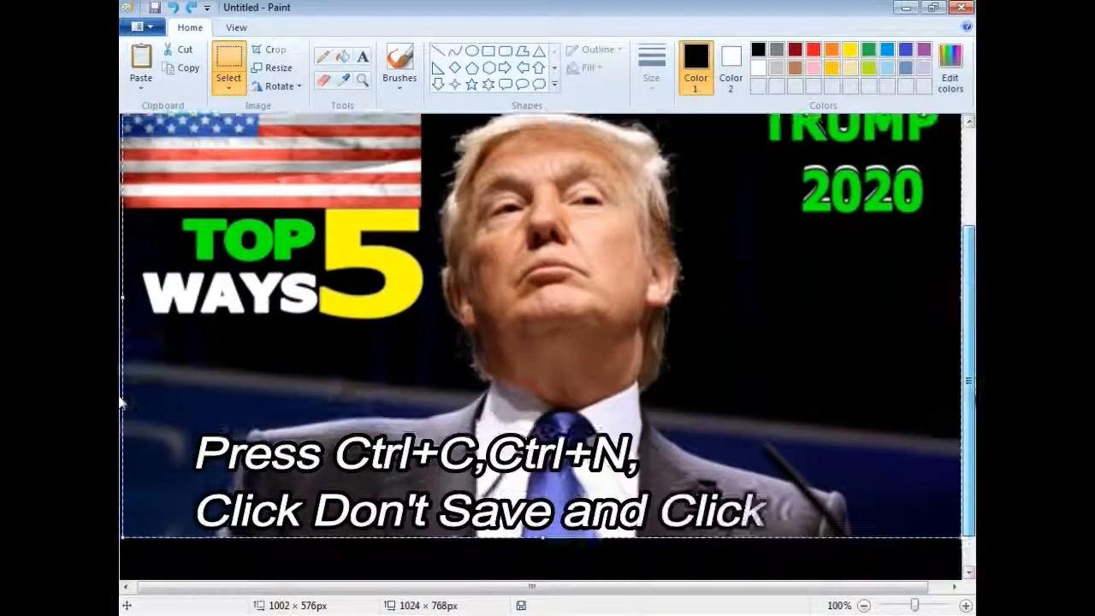
# Copy the selected area into a new blank picture, discarding the unsaved original
pyautogui.hotkey('ctrl', 'c')
pyautogui.hotkey('ctrl', 'n')
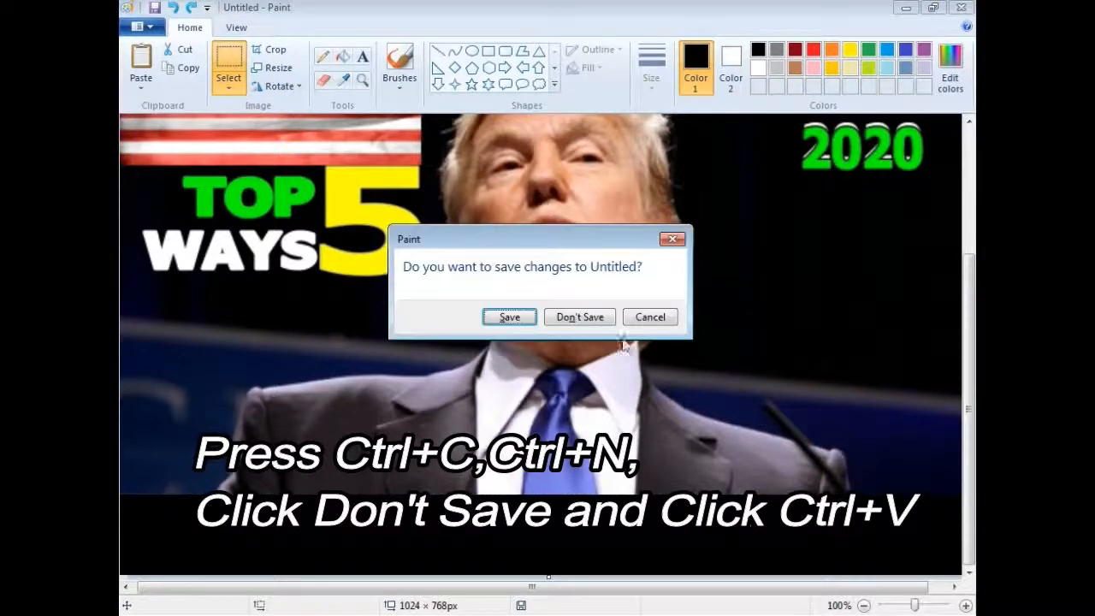
pyautogui.click(598, 315)
pyautogui.hotkey('ctrl', 'v')
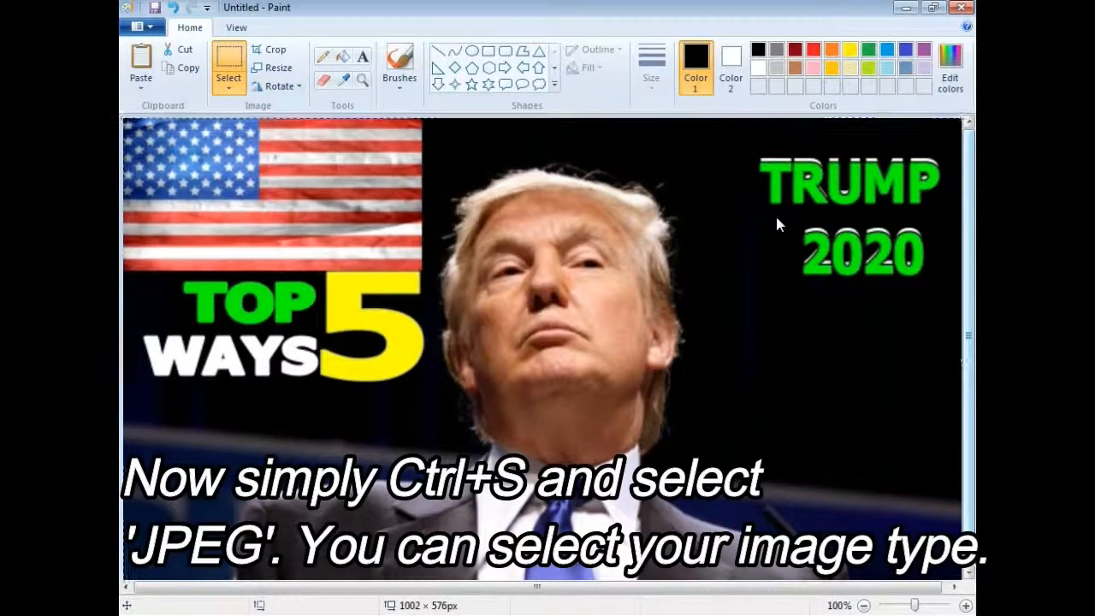
# Save the cropped picture to the Desktop as a JPEG file named THUMBNAIL
pyautogui.hotkey('ctrl', 's')
pyautogui.click(433, 353)
pyautogui.click(428, 418)
pyautogui.write('THU')
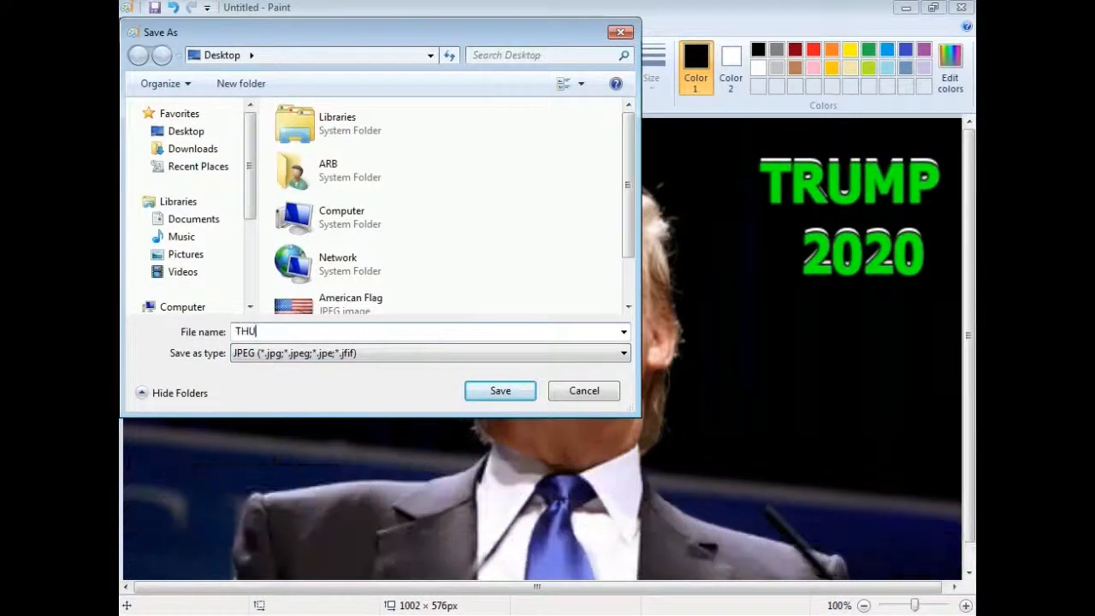
pyautogui.write('MBNAIL')
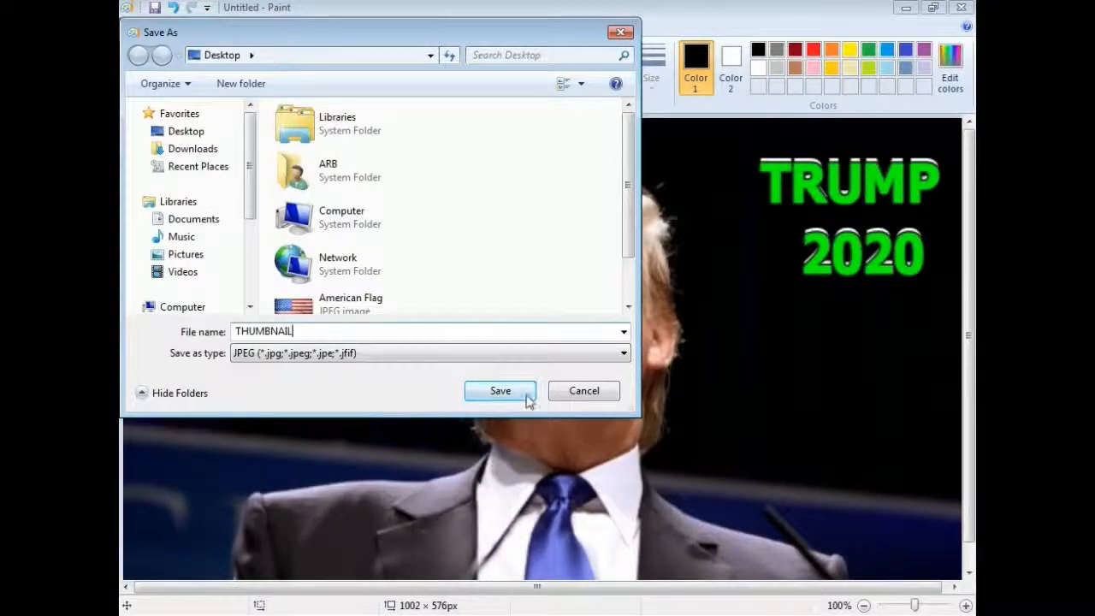
pyautogui.click(526, 391)
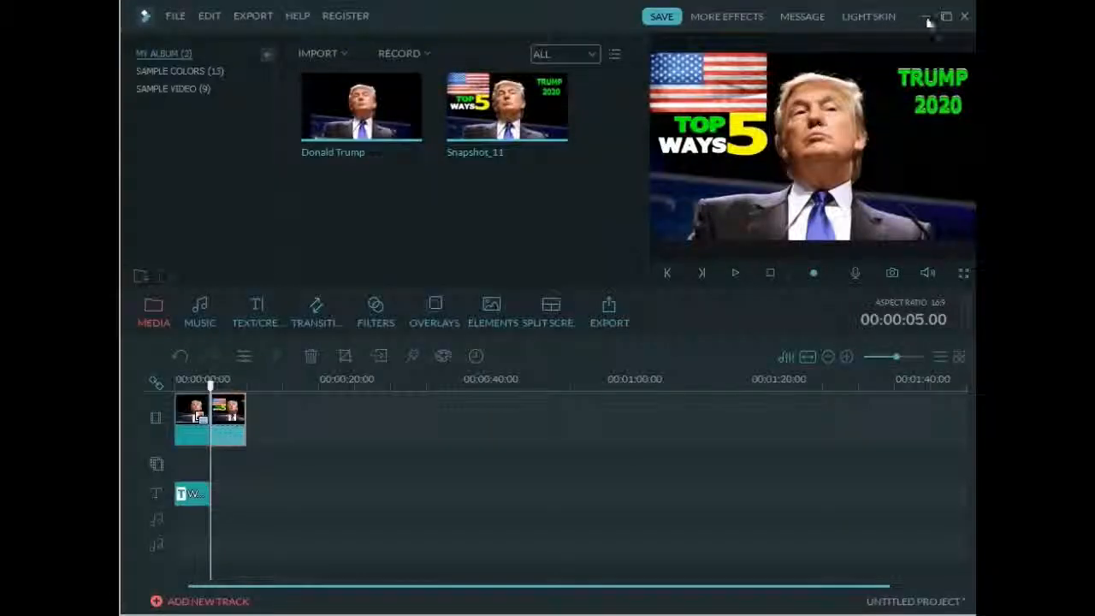
# Minimize Filmora, open the THUMBNAIL image from the desktop to check it, and close the viewer
pyautogui.click(928, 20)
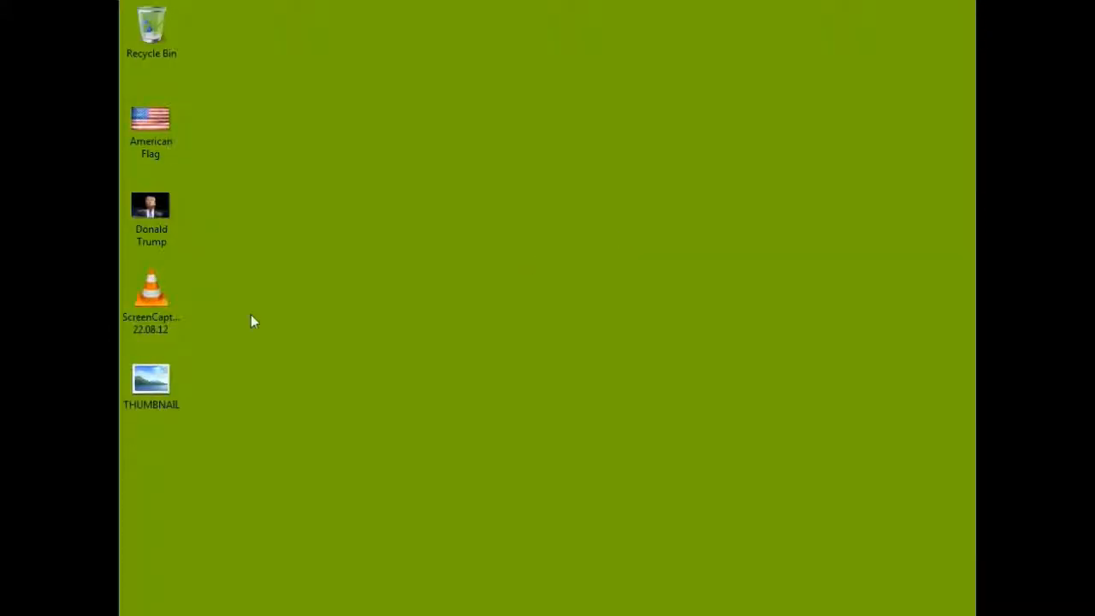
pyautogui.moveTo(204, 356); pyautogui.dragTo(294, 441)
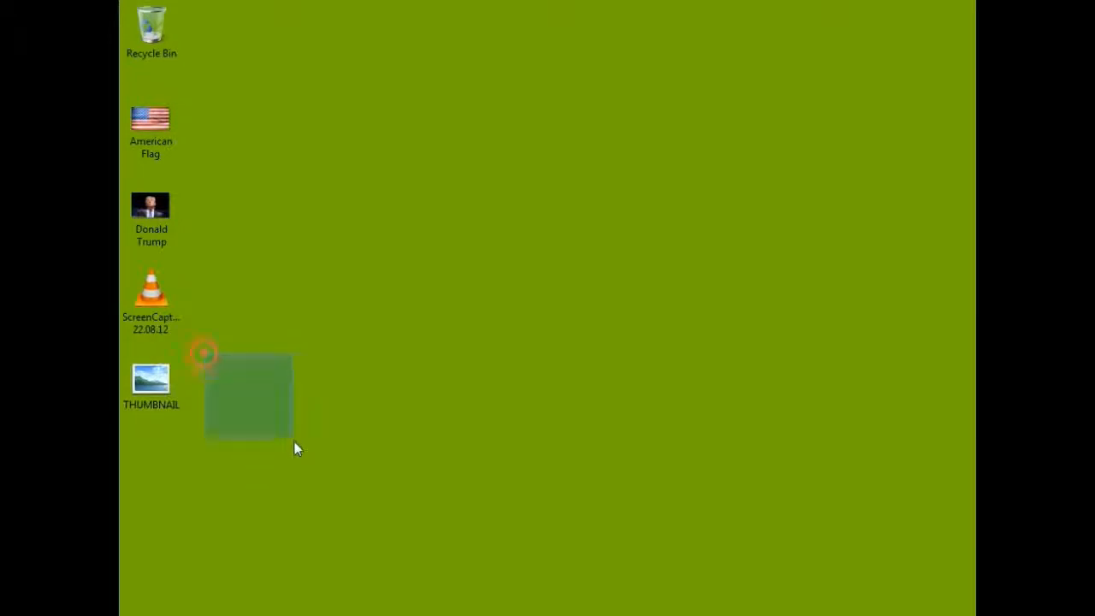
pyautogui.doubleClick(159, 382)
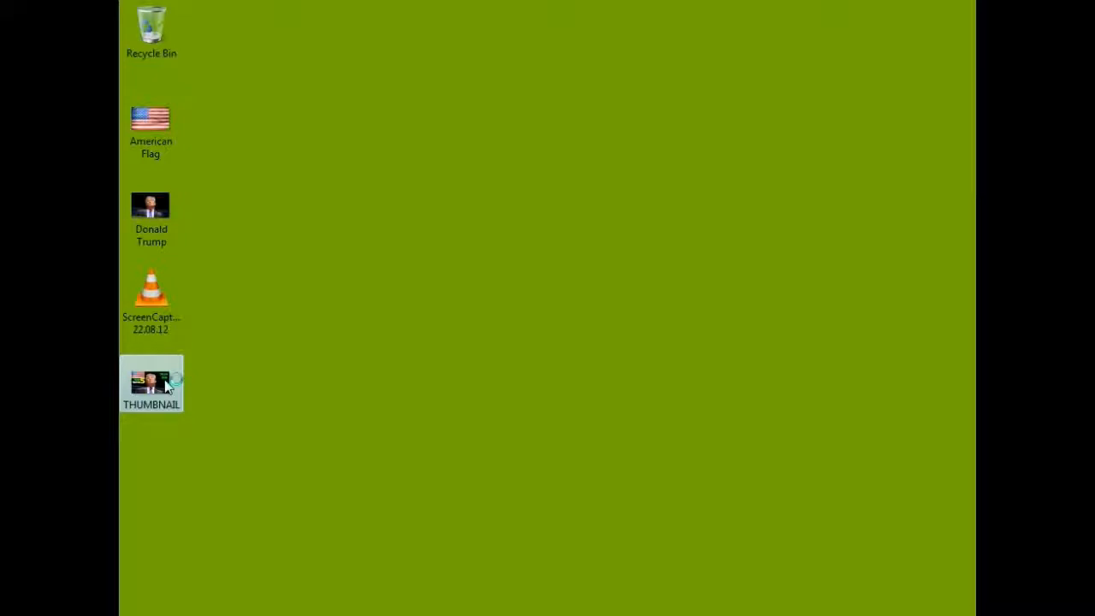
pyautogui.doubleClick(166, 386)
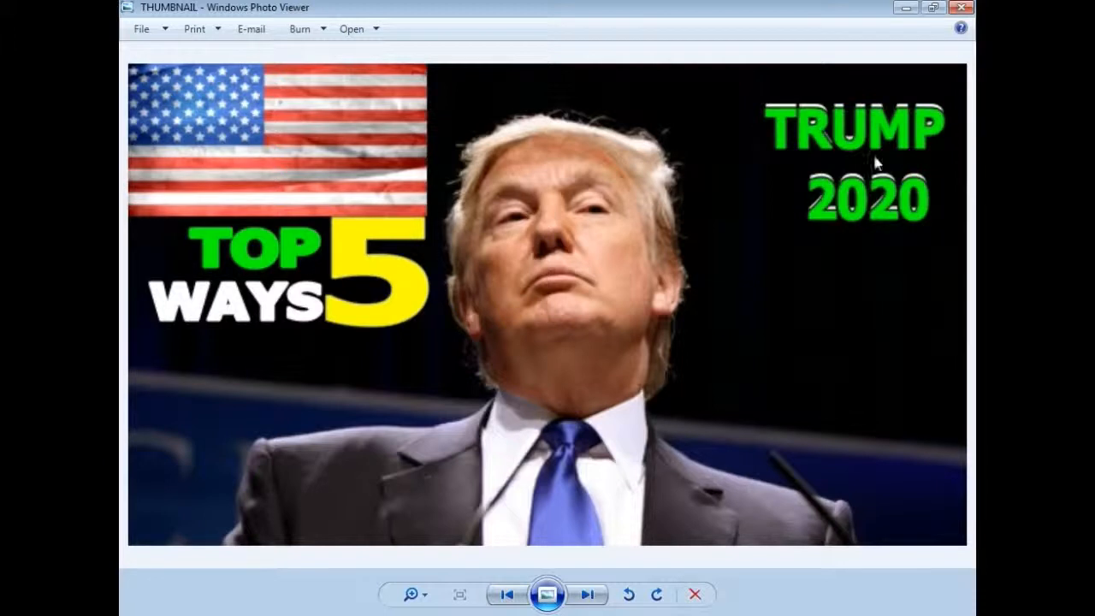
pyautogui.click(962, 7)
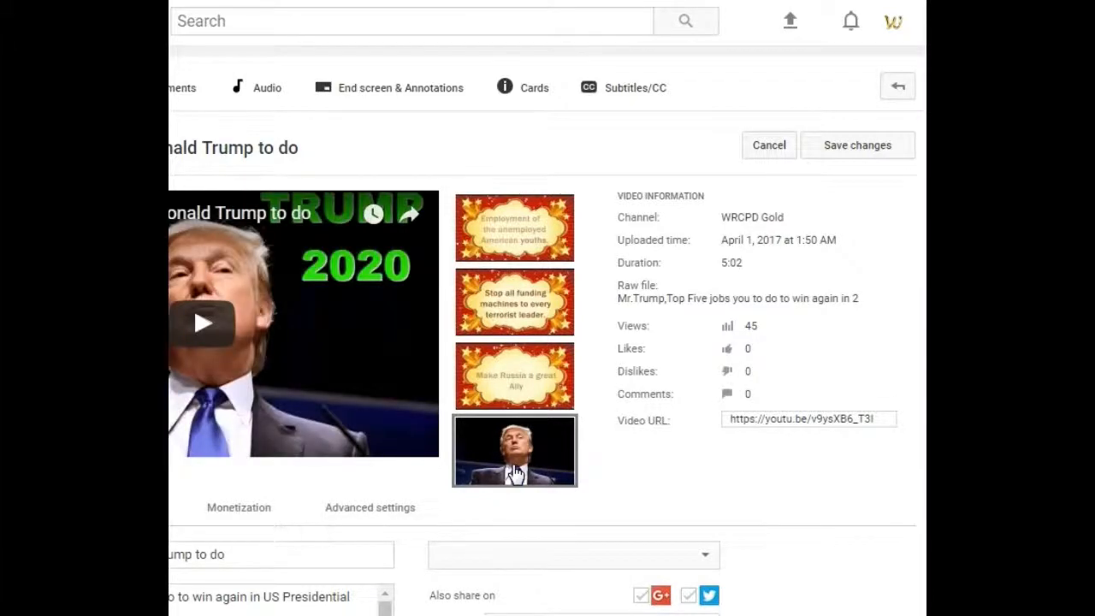
# In YouTube's video editing page, replace the Donald Trump video's custom thumbnail with the THUMBNAIL image from the Desktop
pyautogui.moveTo(523, 470)
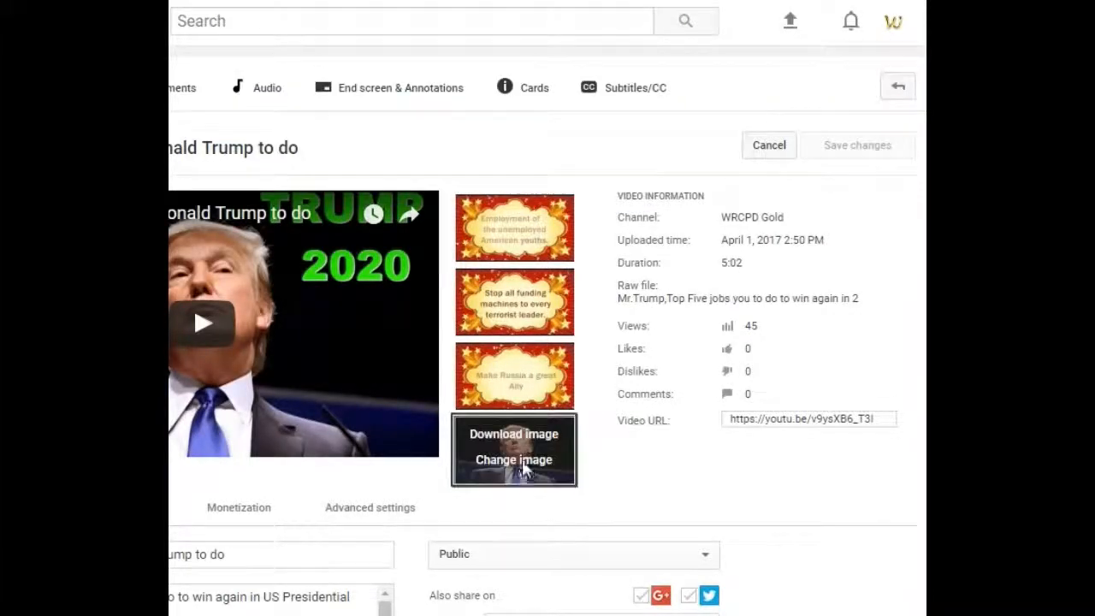
pyautogui.click(523, 462)
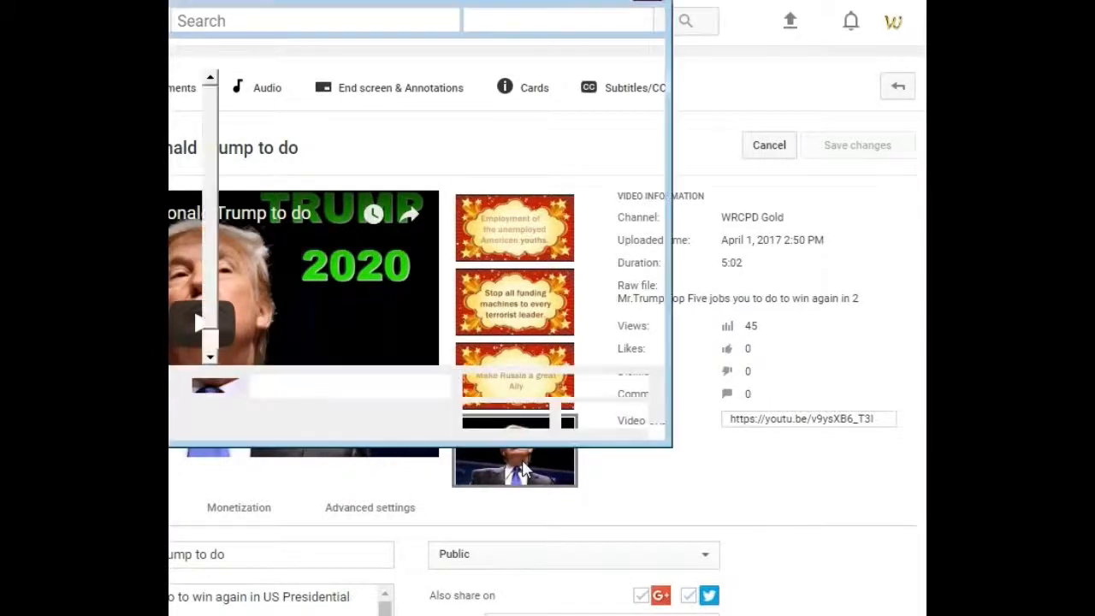
pyautogui.scroll(-5, 282, 256)
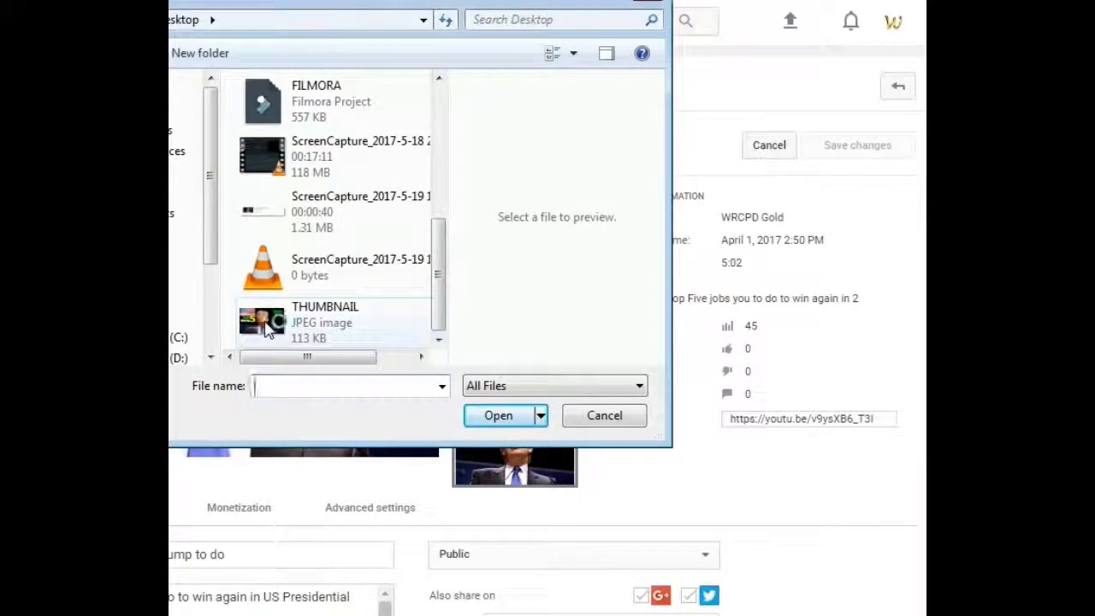
pyautogui.click(269, 330)
pyautogui.doubleClick(268, 330)
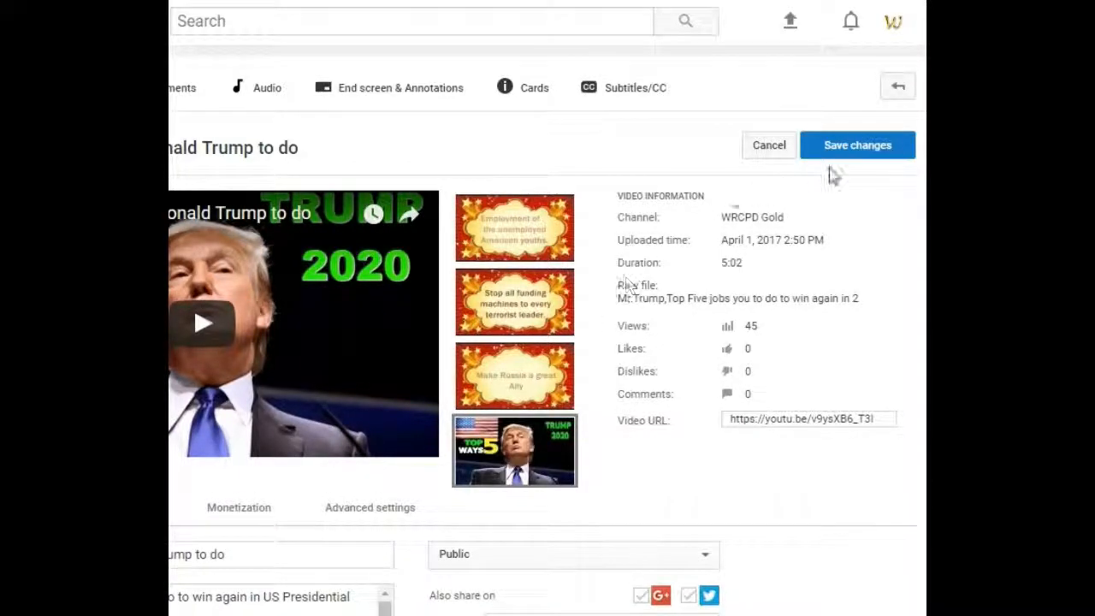
# Save the video changes and locate the Trump 2020 video in the uploaded videos list to check its thumbnail
pyautogui.click(853, 158)
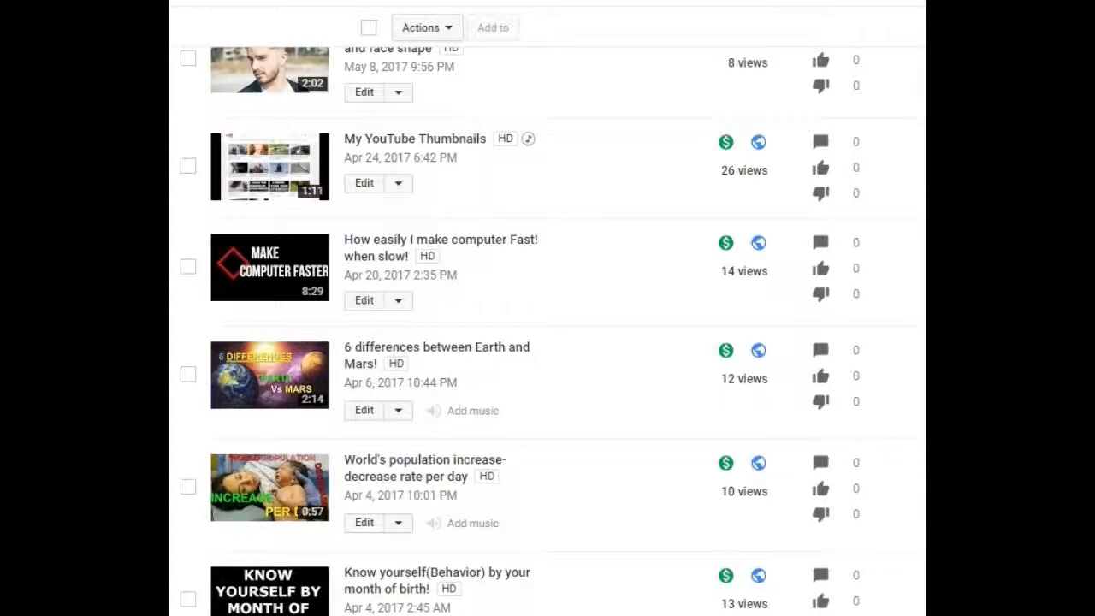
pyautogui.scroll(-6, 287, 229)
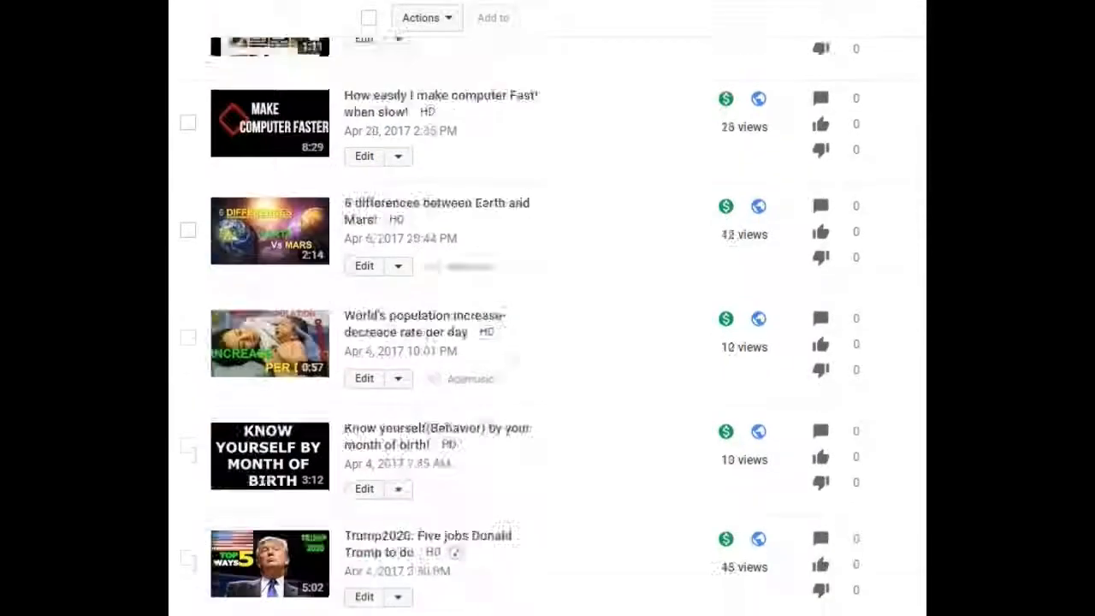